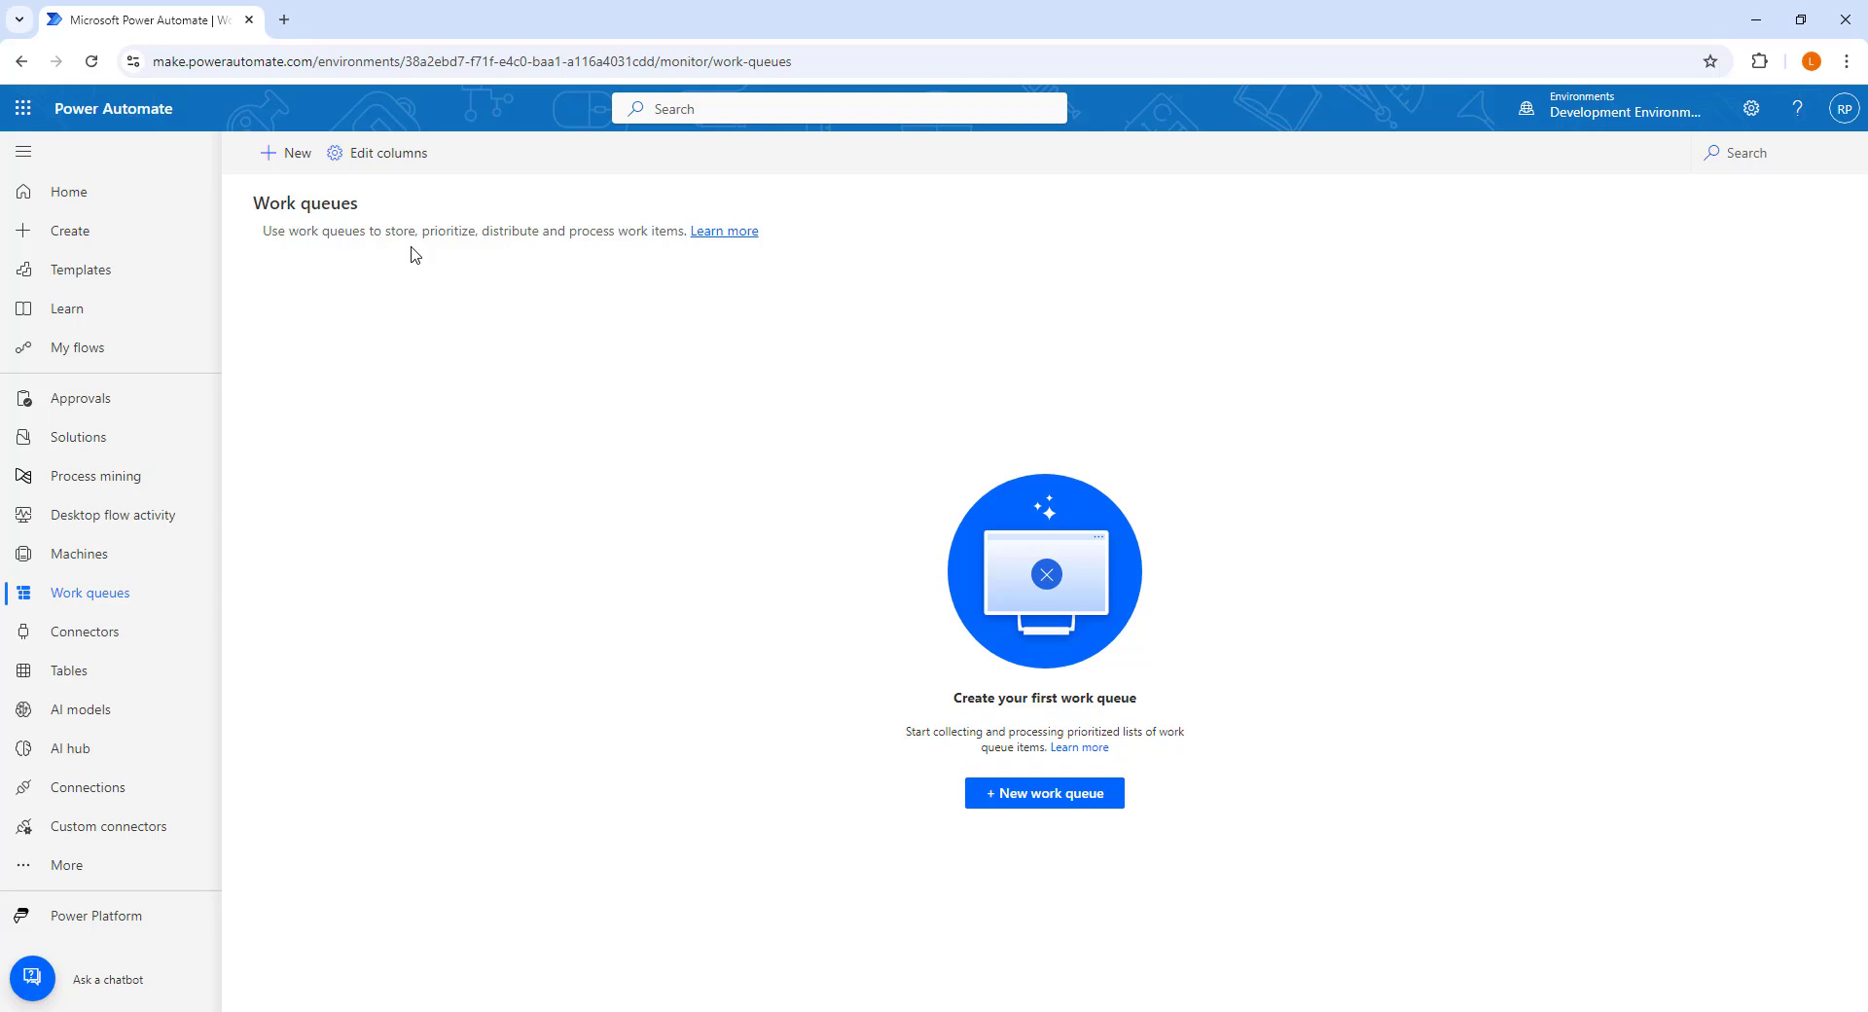
Start a new work queue named 'Product Sales Work Queue' with description 'Product Sales'.
left_click(1044, 793)
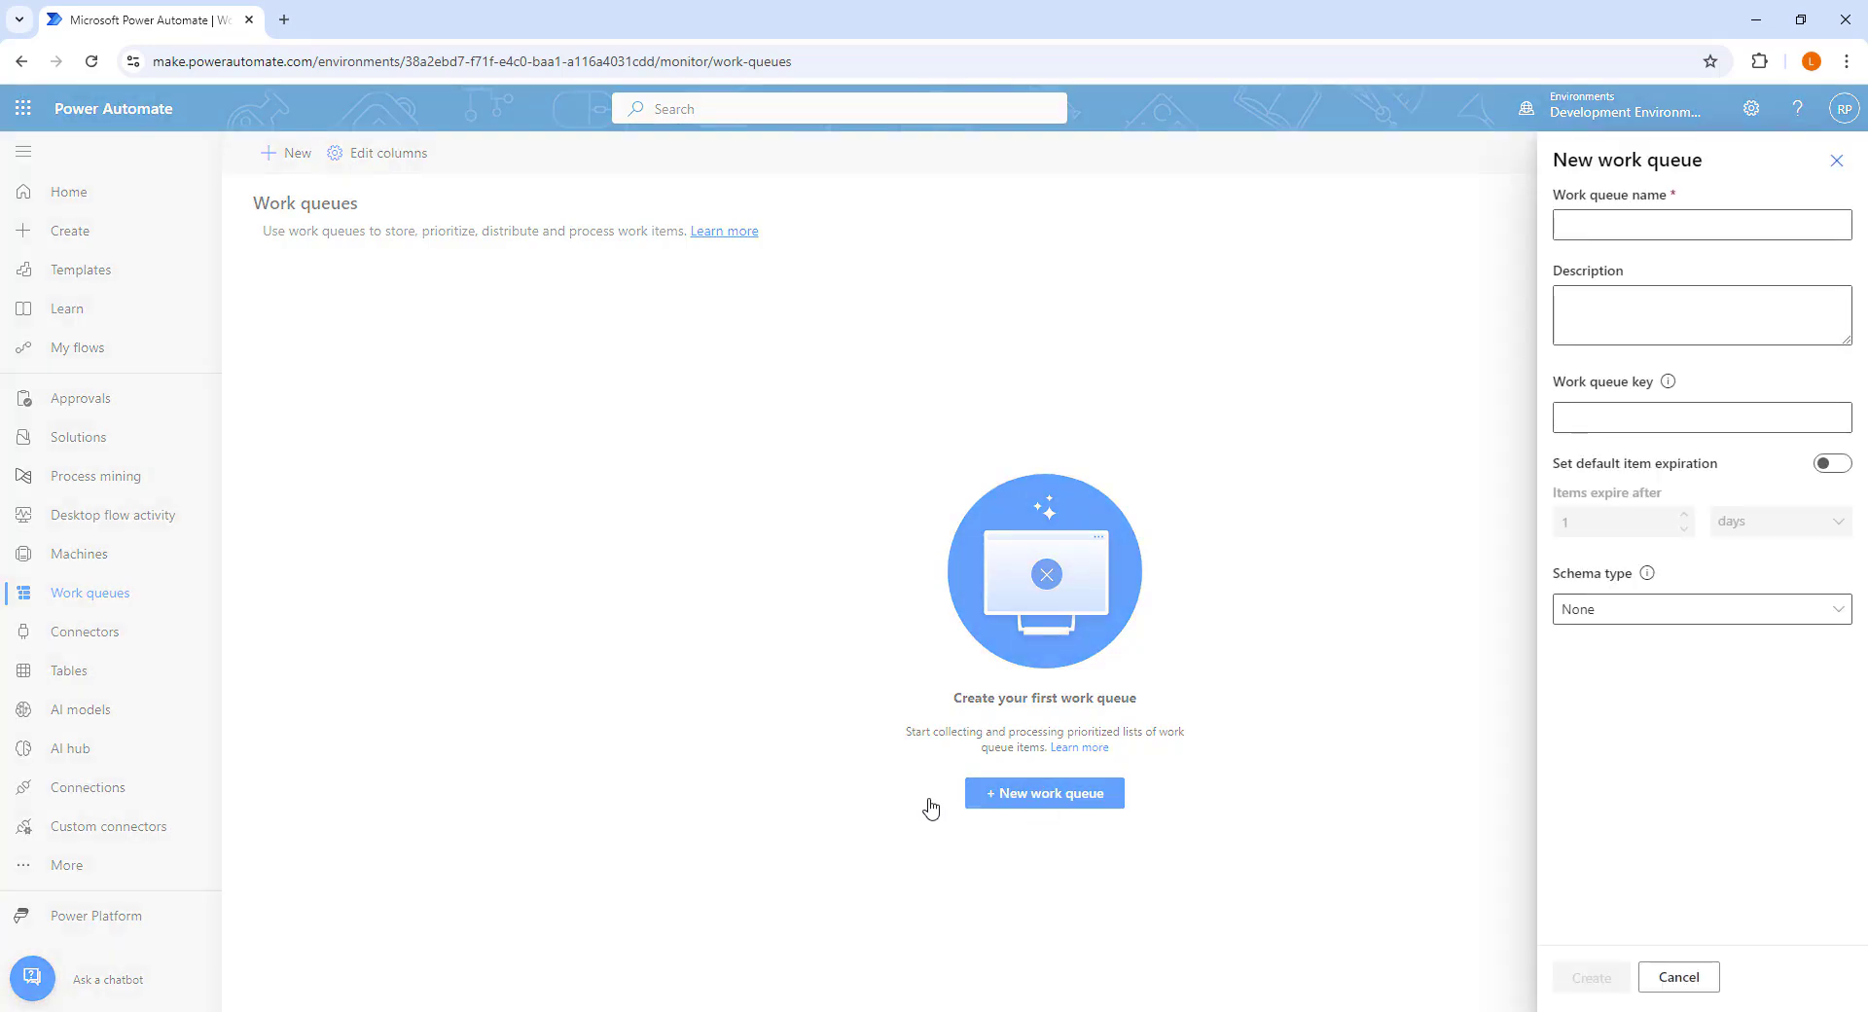
left_click(1632, 226)
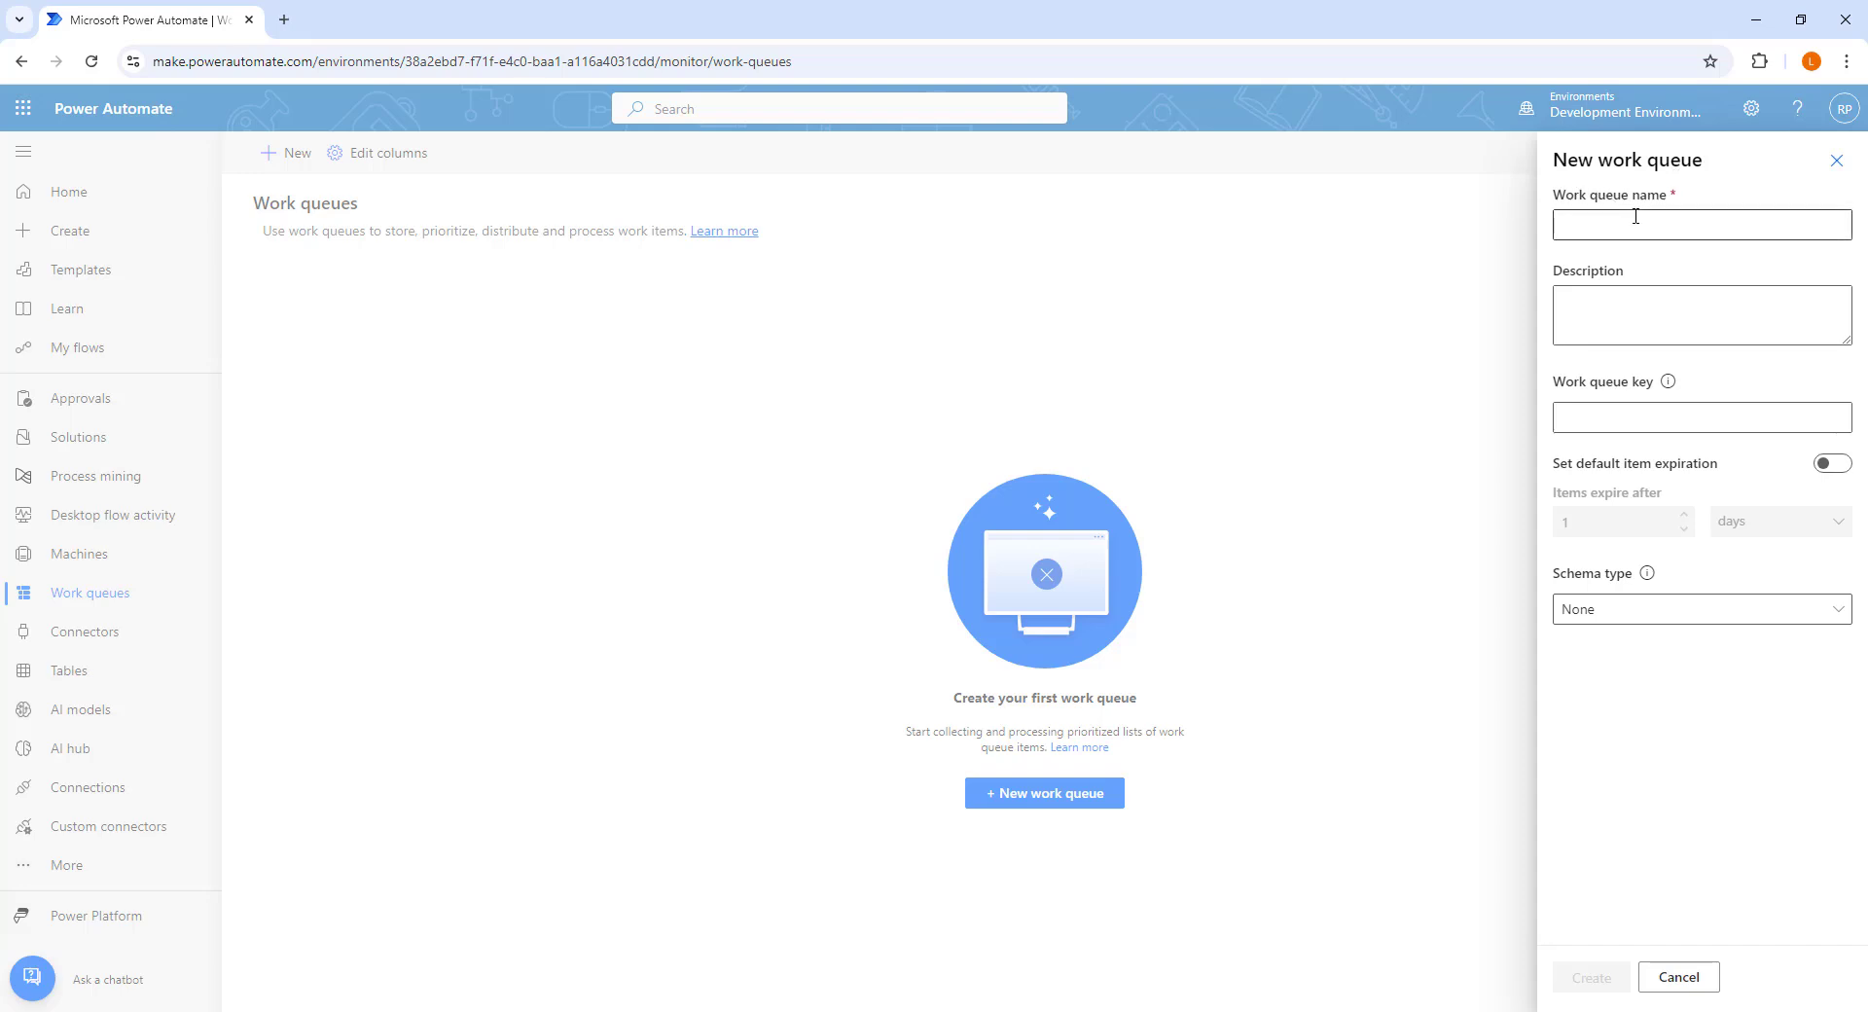
left_click(1635, 216)
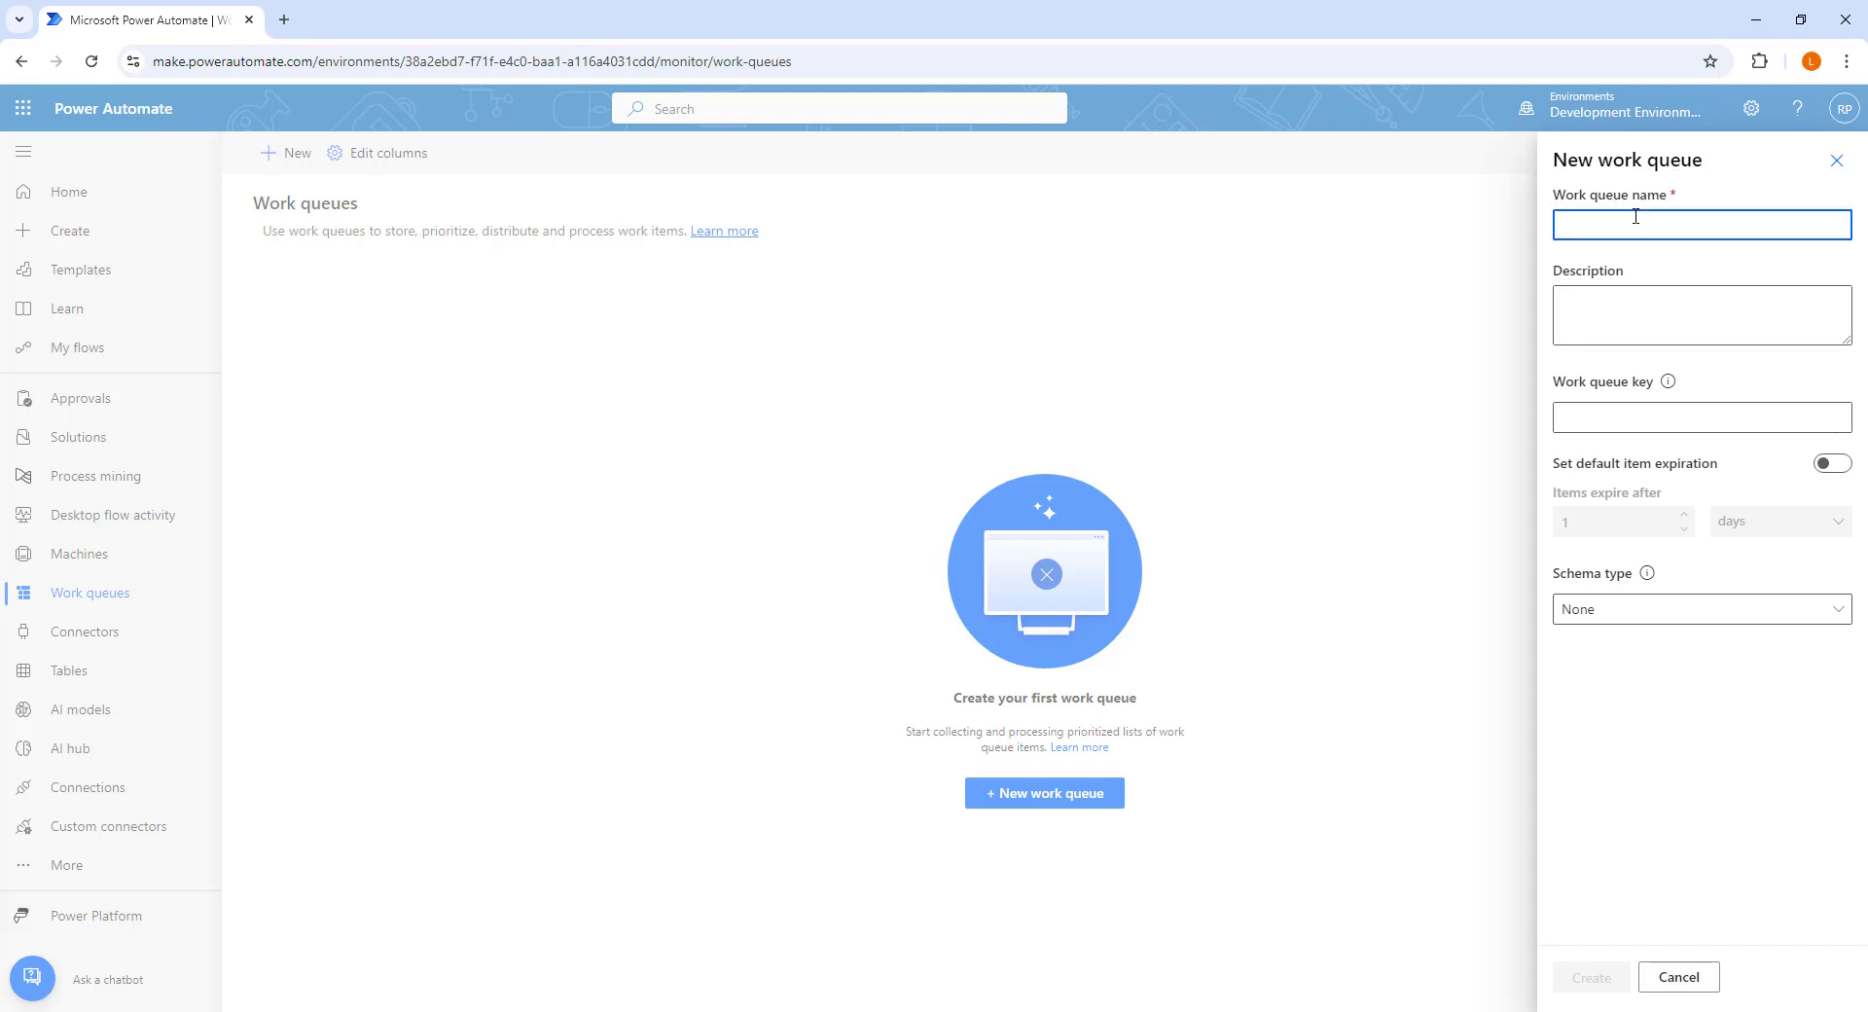
type("Product Sales Work Queue")
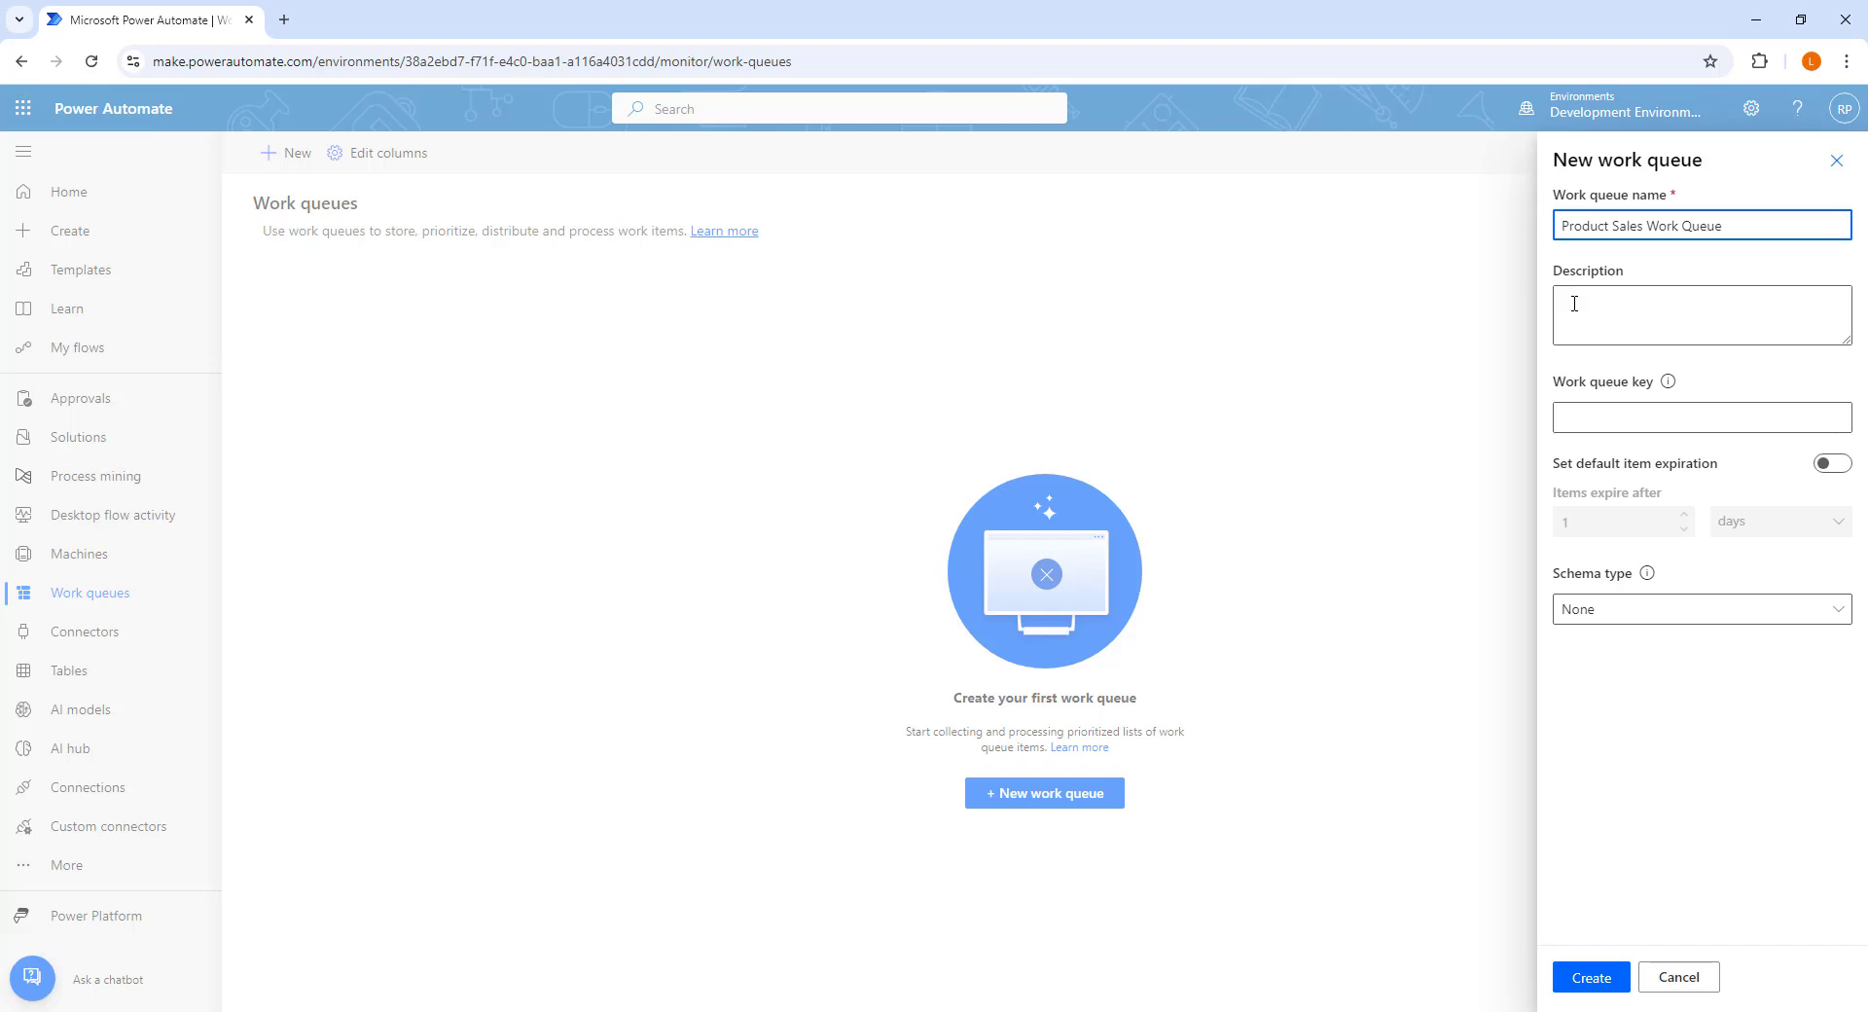
left_click(1574, 303)
type("Product Sales")
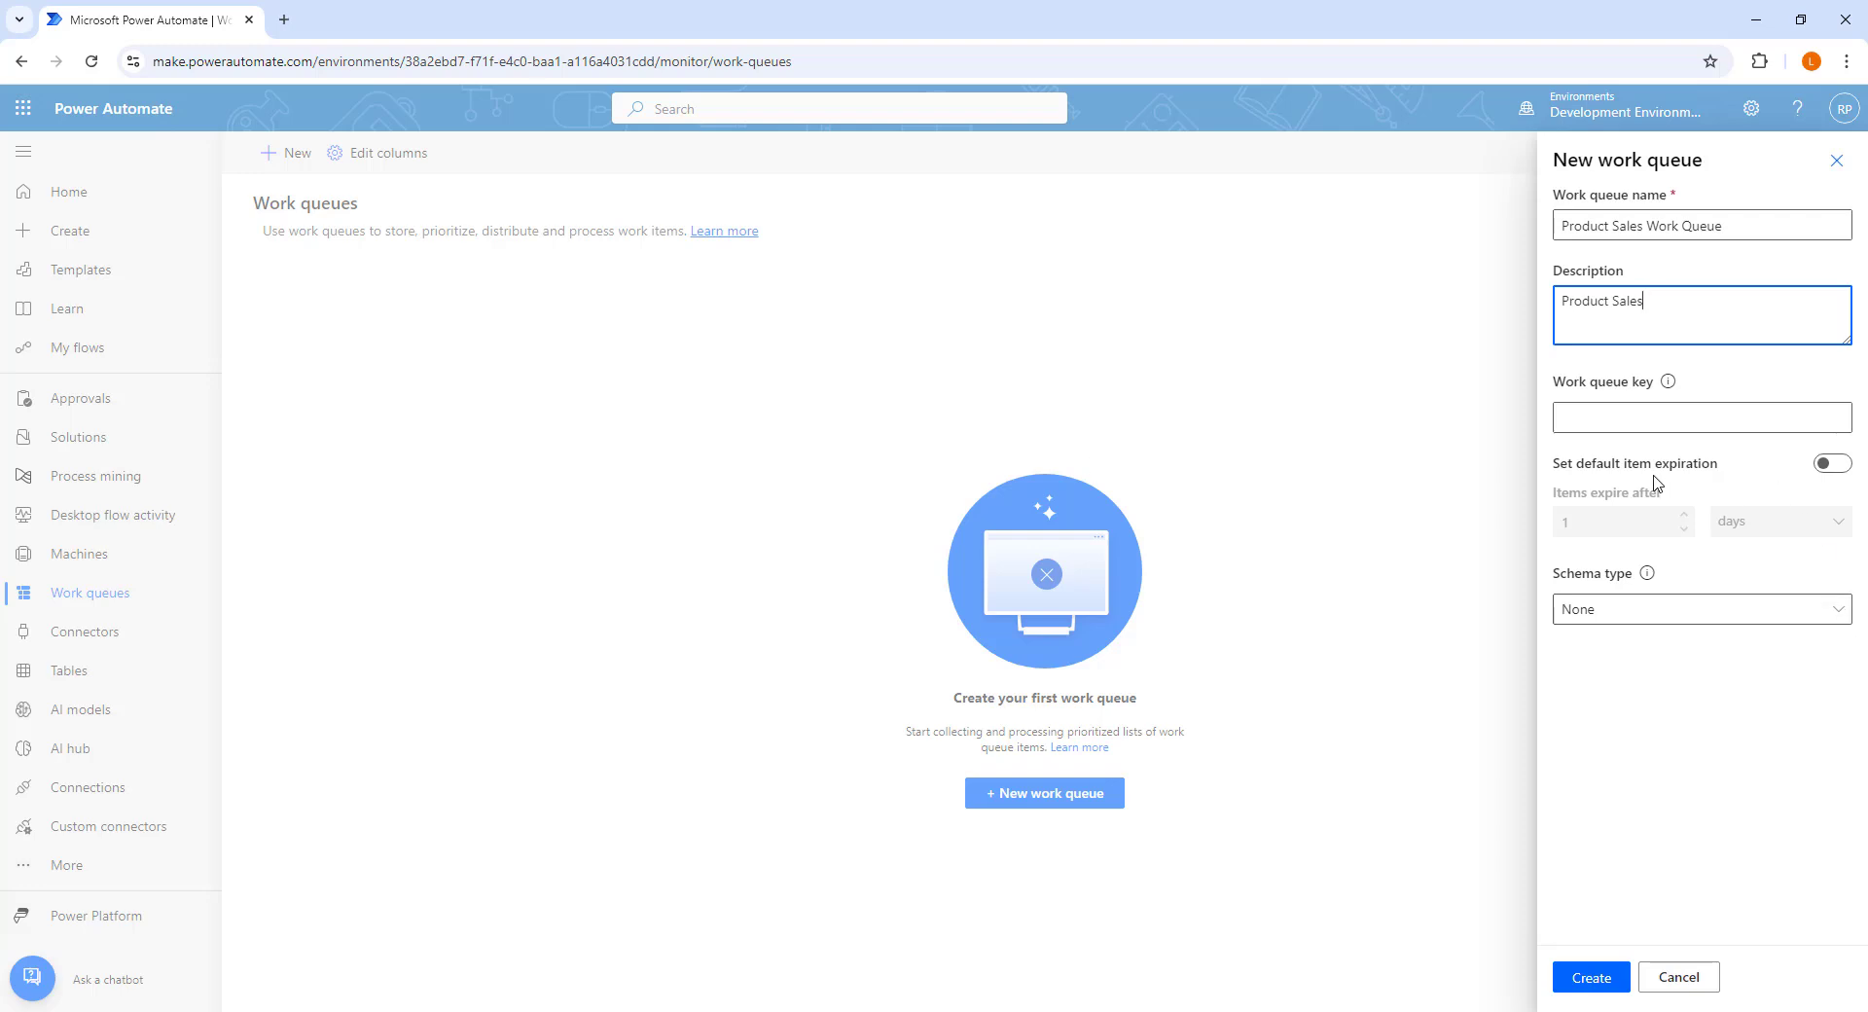
left_click(1839, 467)
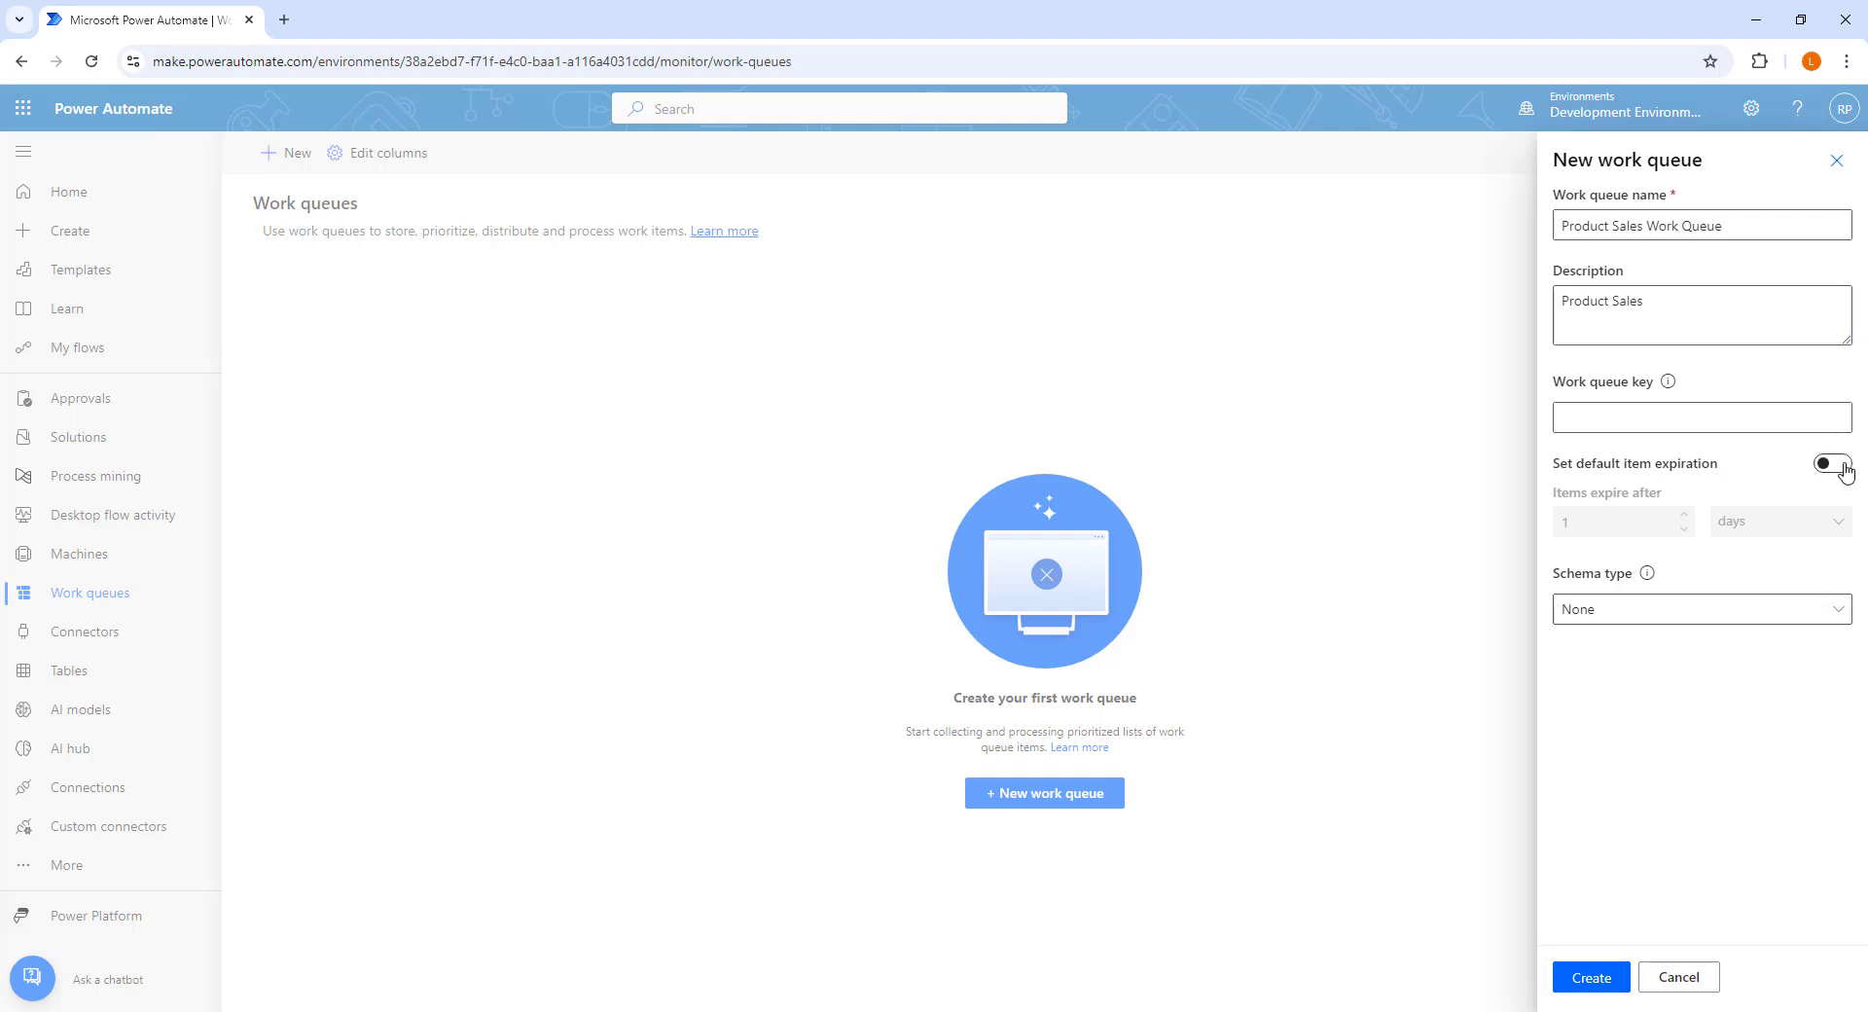
left_click(1623, 517)
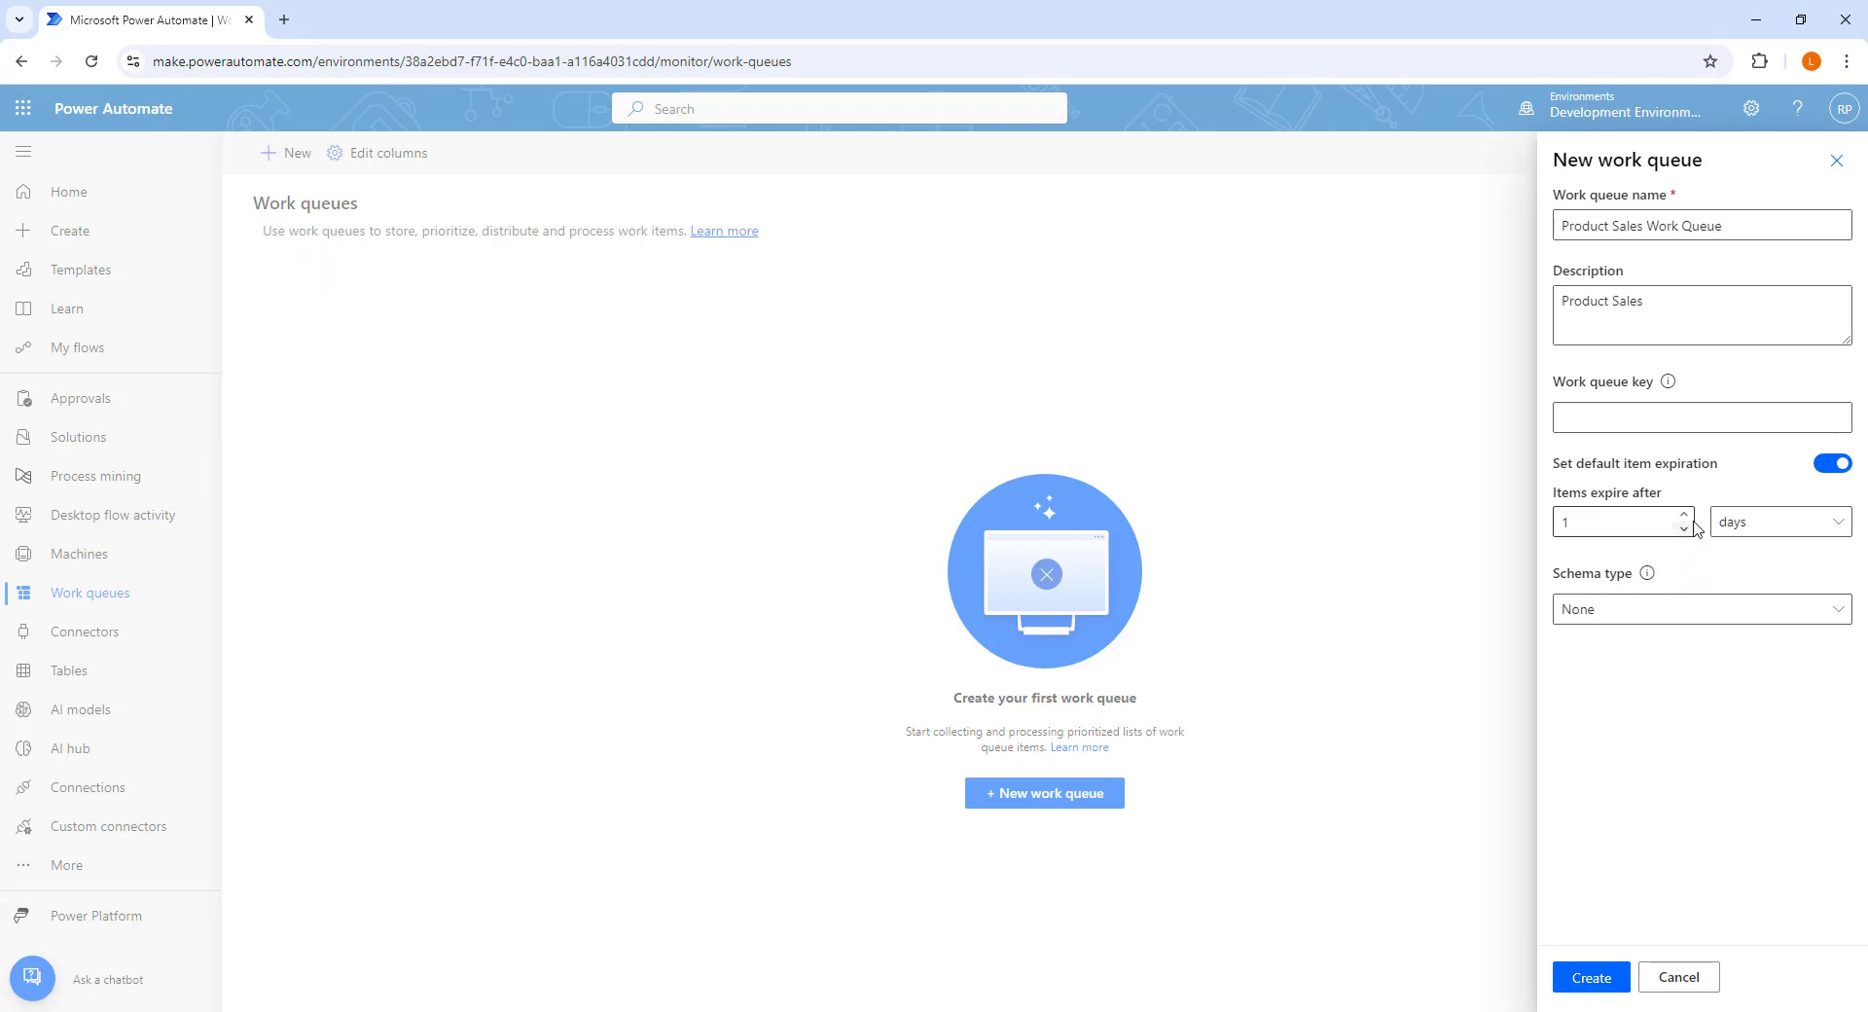
left_click(1823, 534)
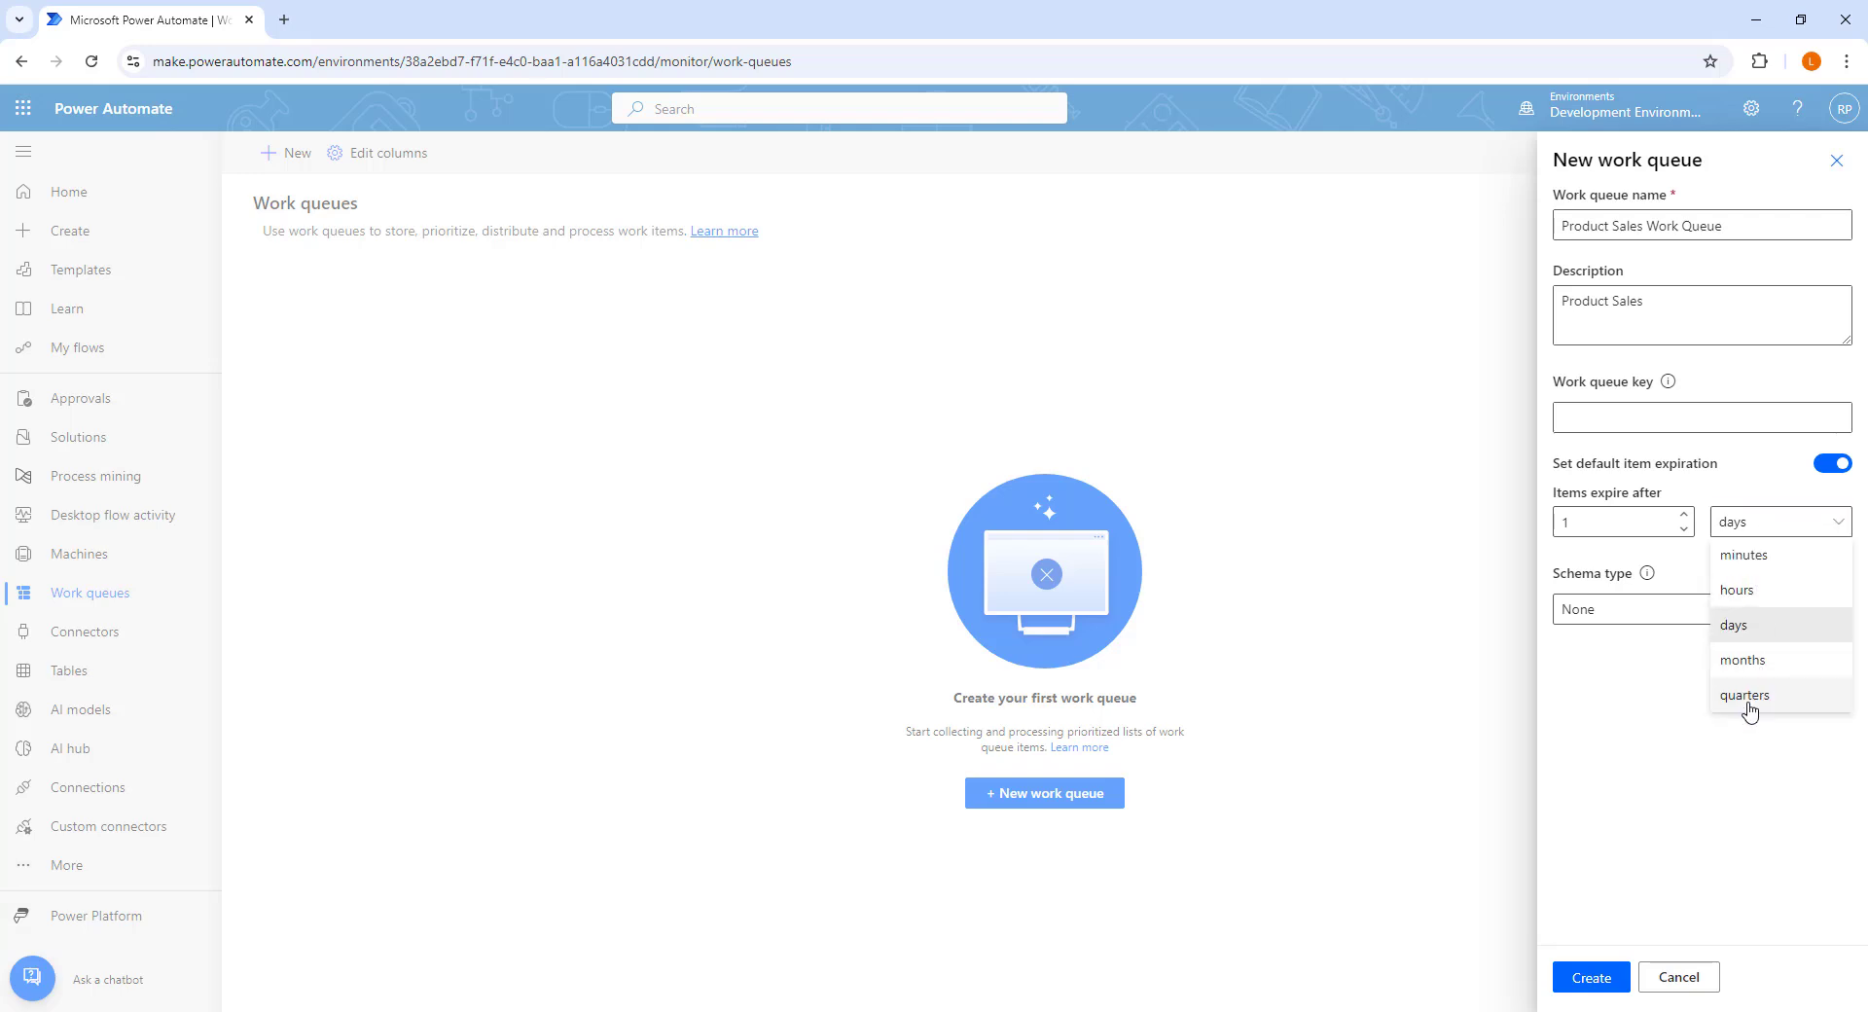
left_click(1829, 465)
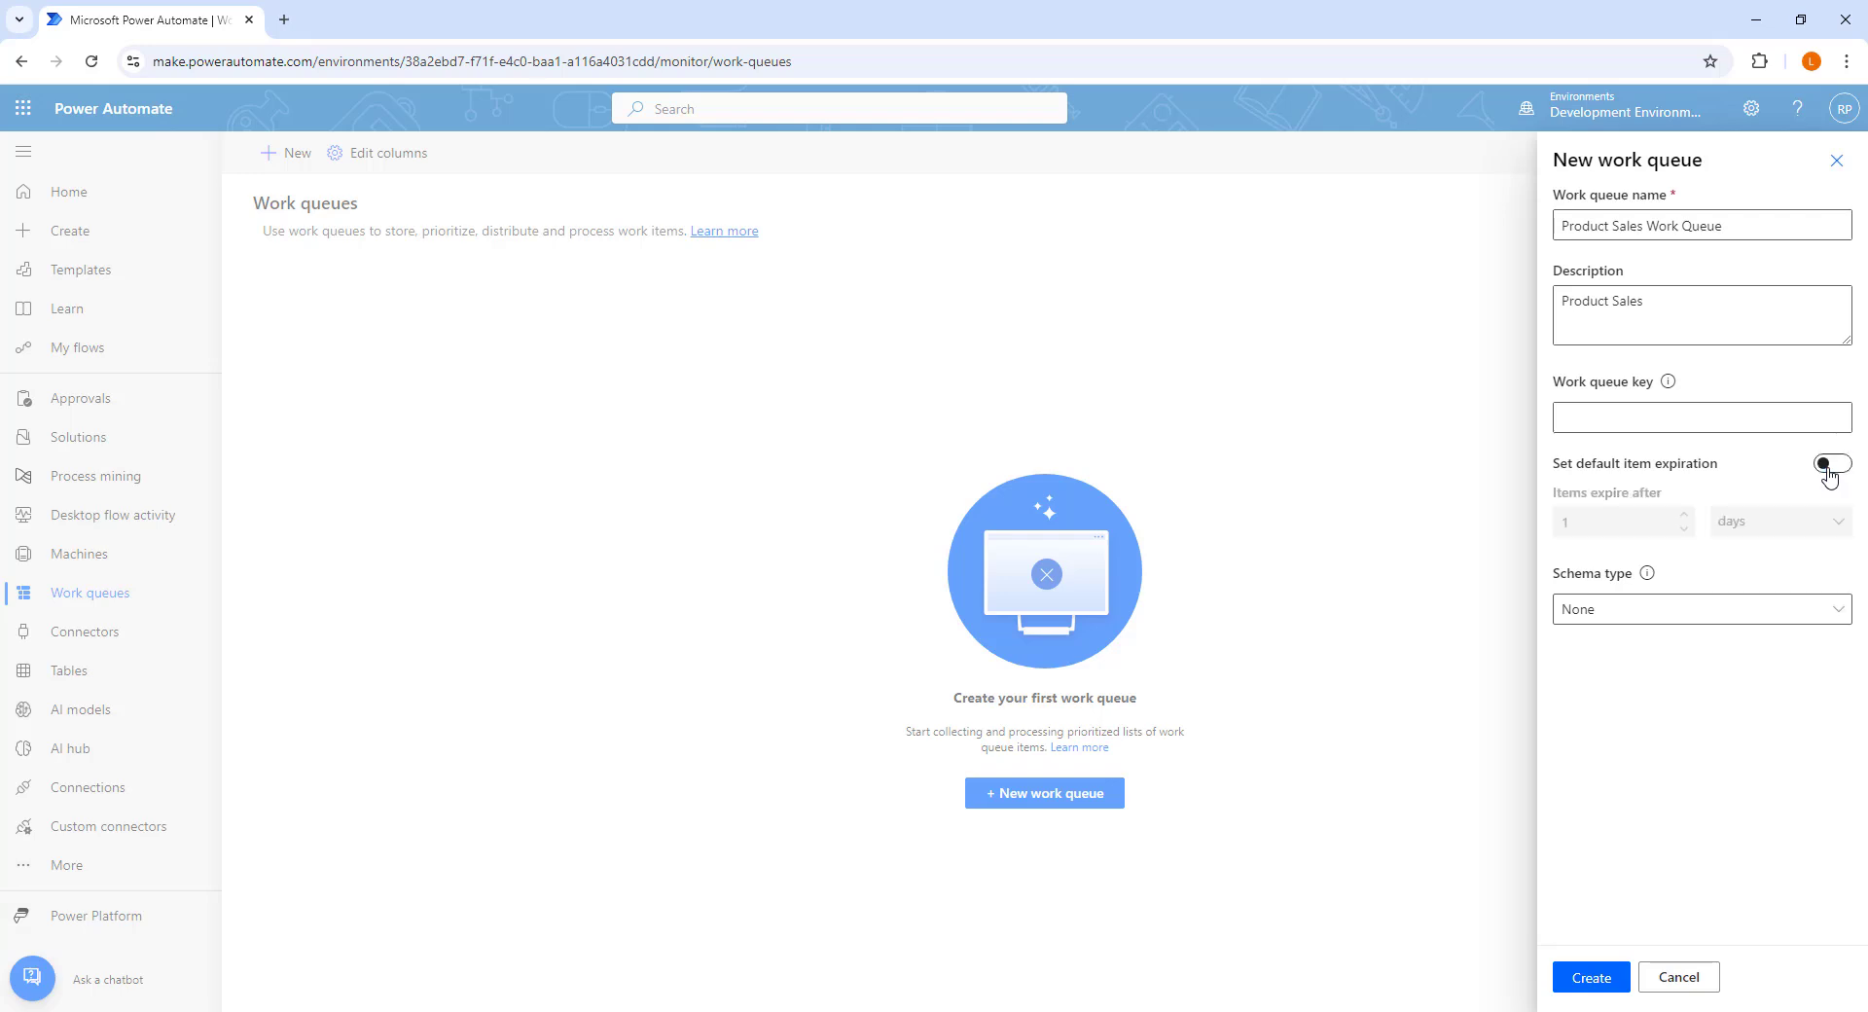
left_click(1651, 607)
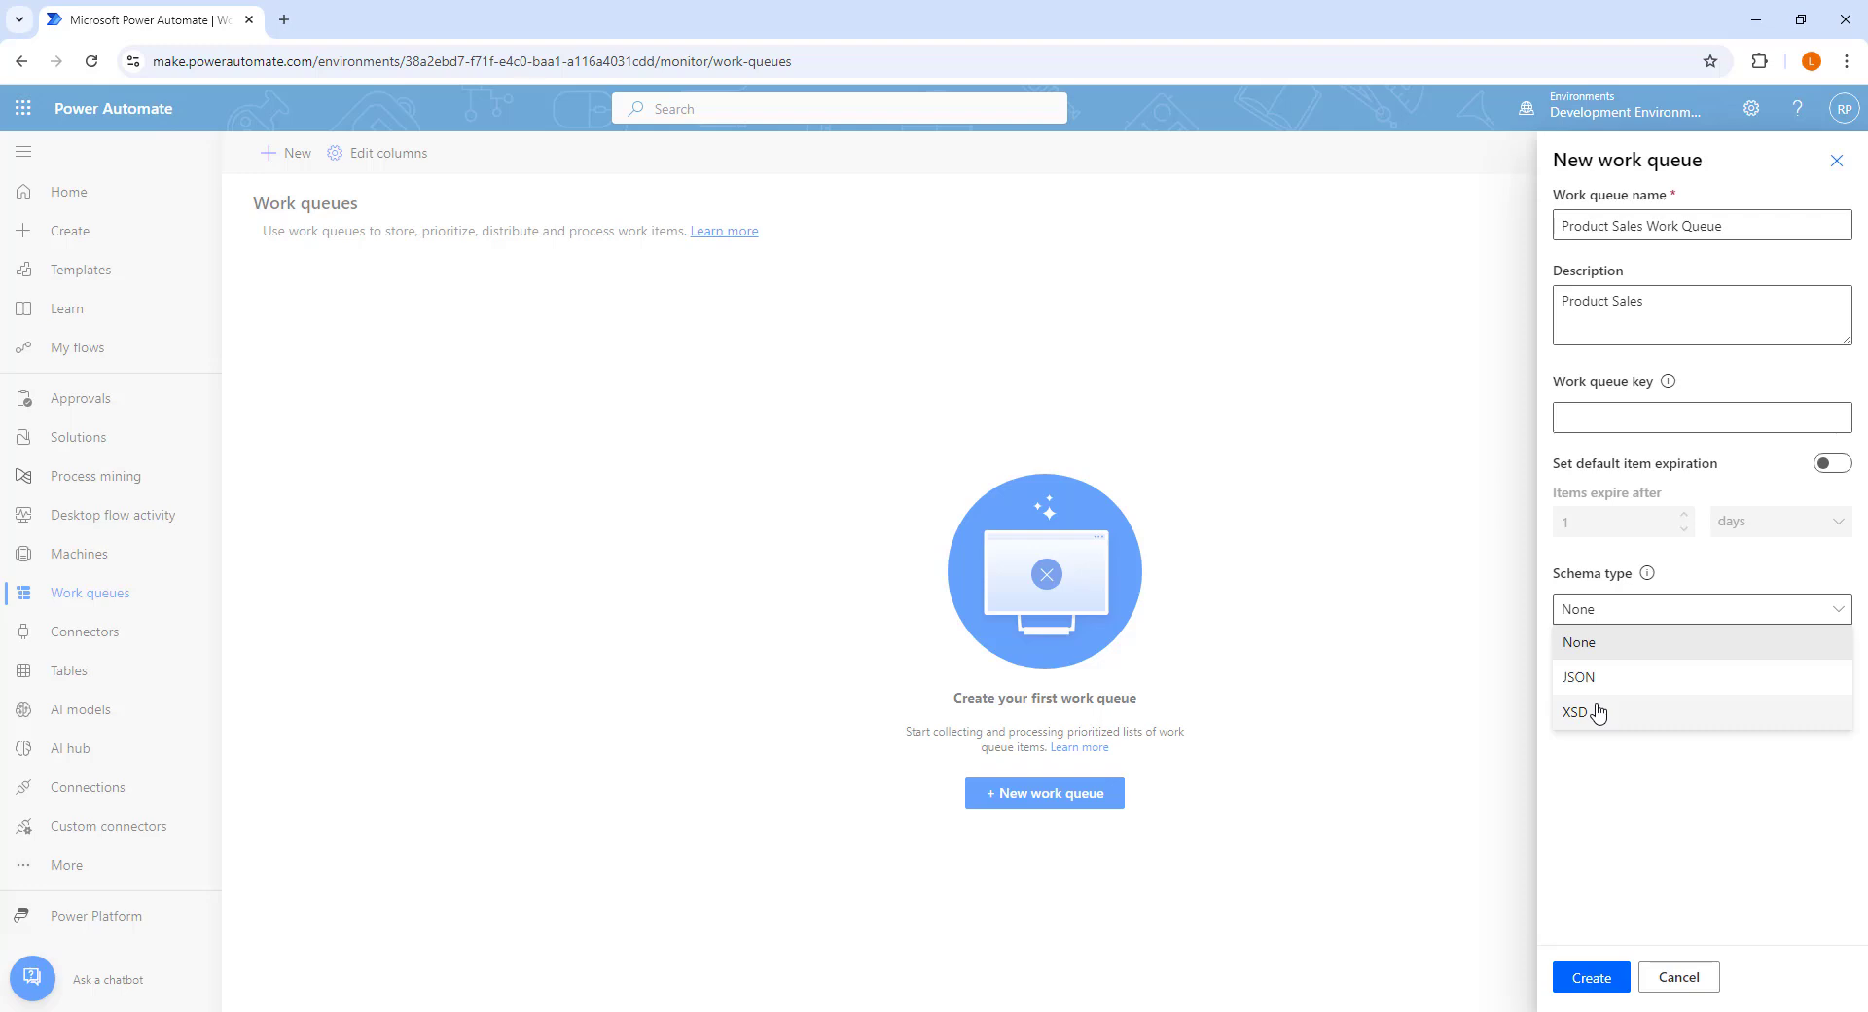
left_click(1595, 640)
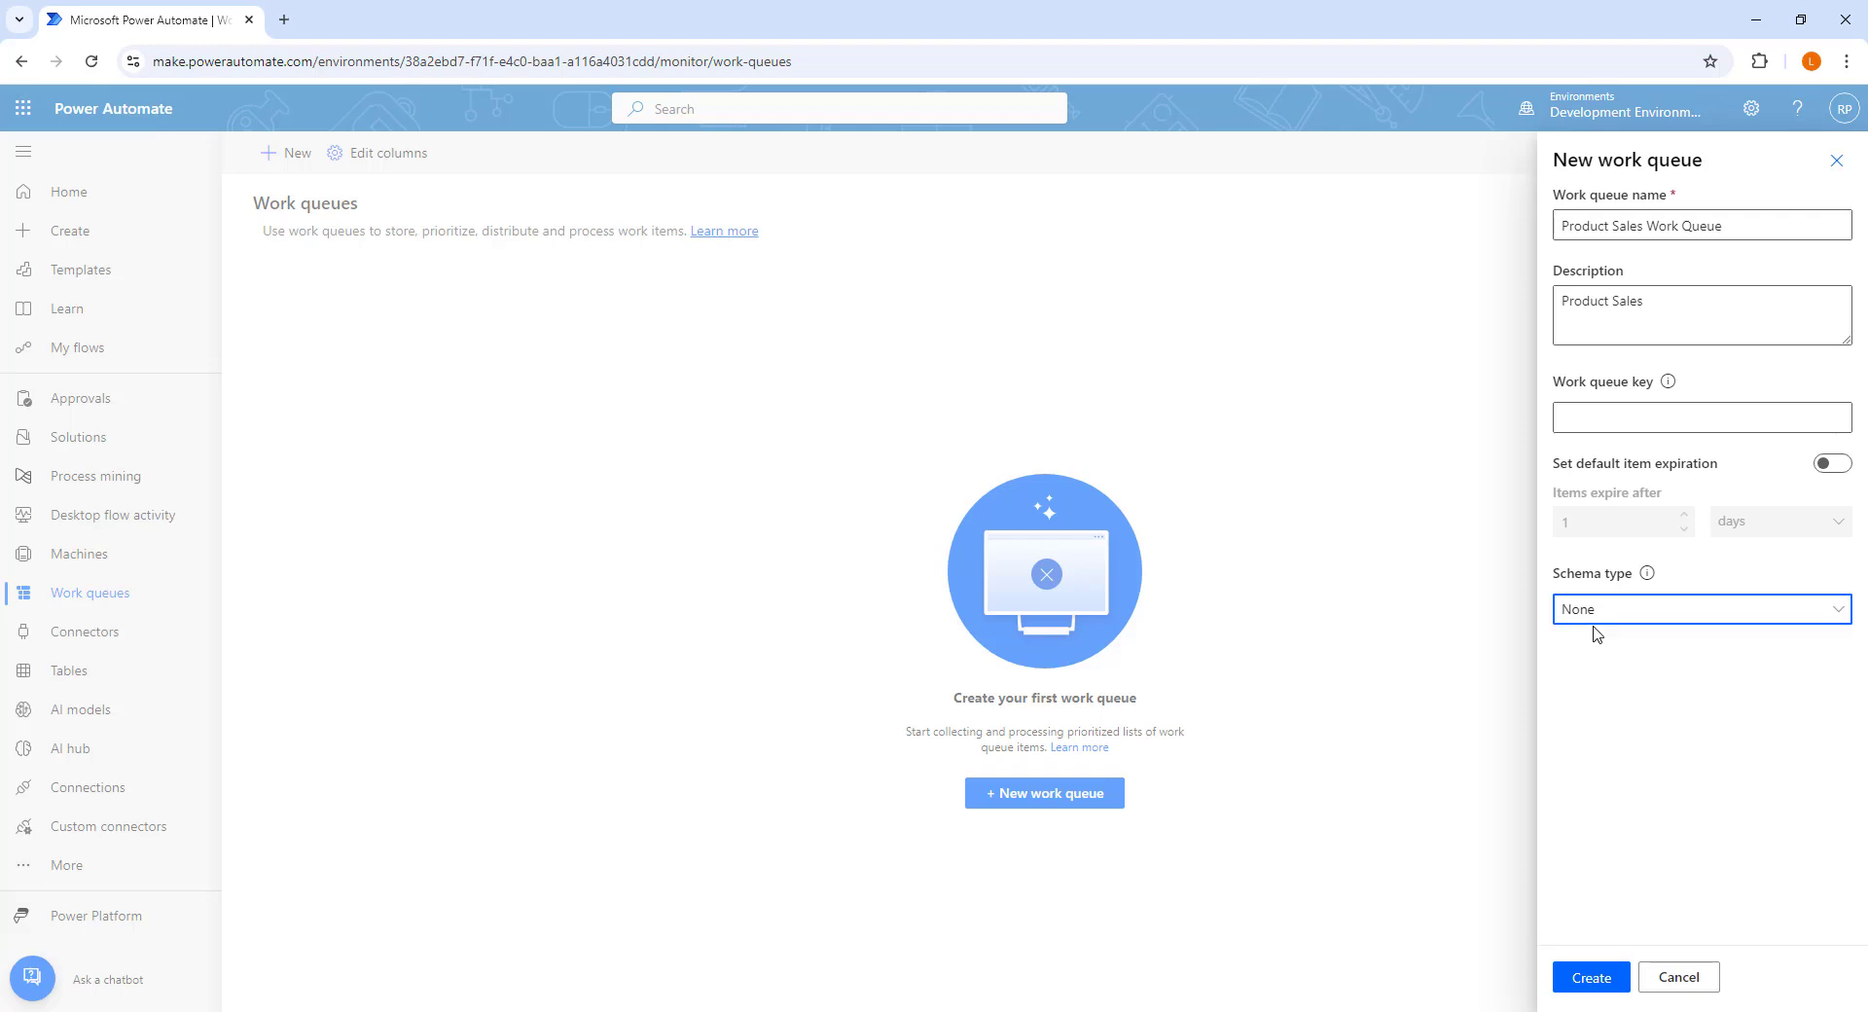
Confirm creation of 'Product Sales Work Queue' from the New work queue panel.
left_click(1595, 981)
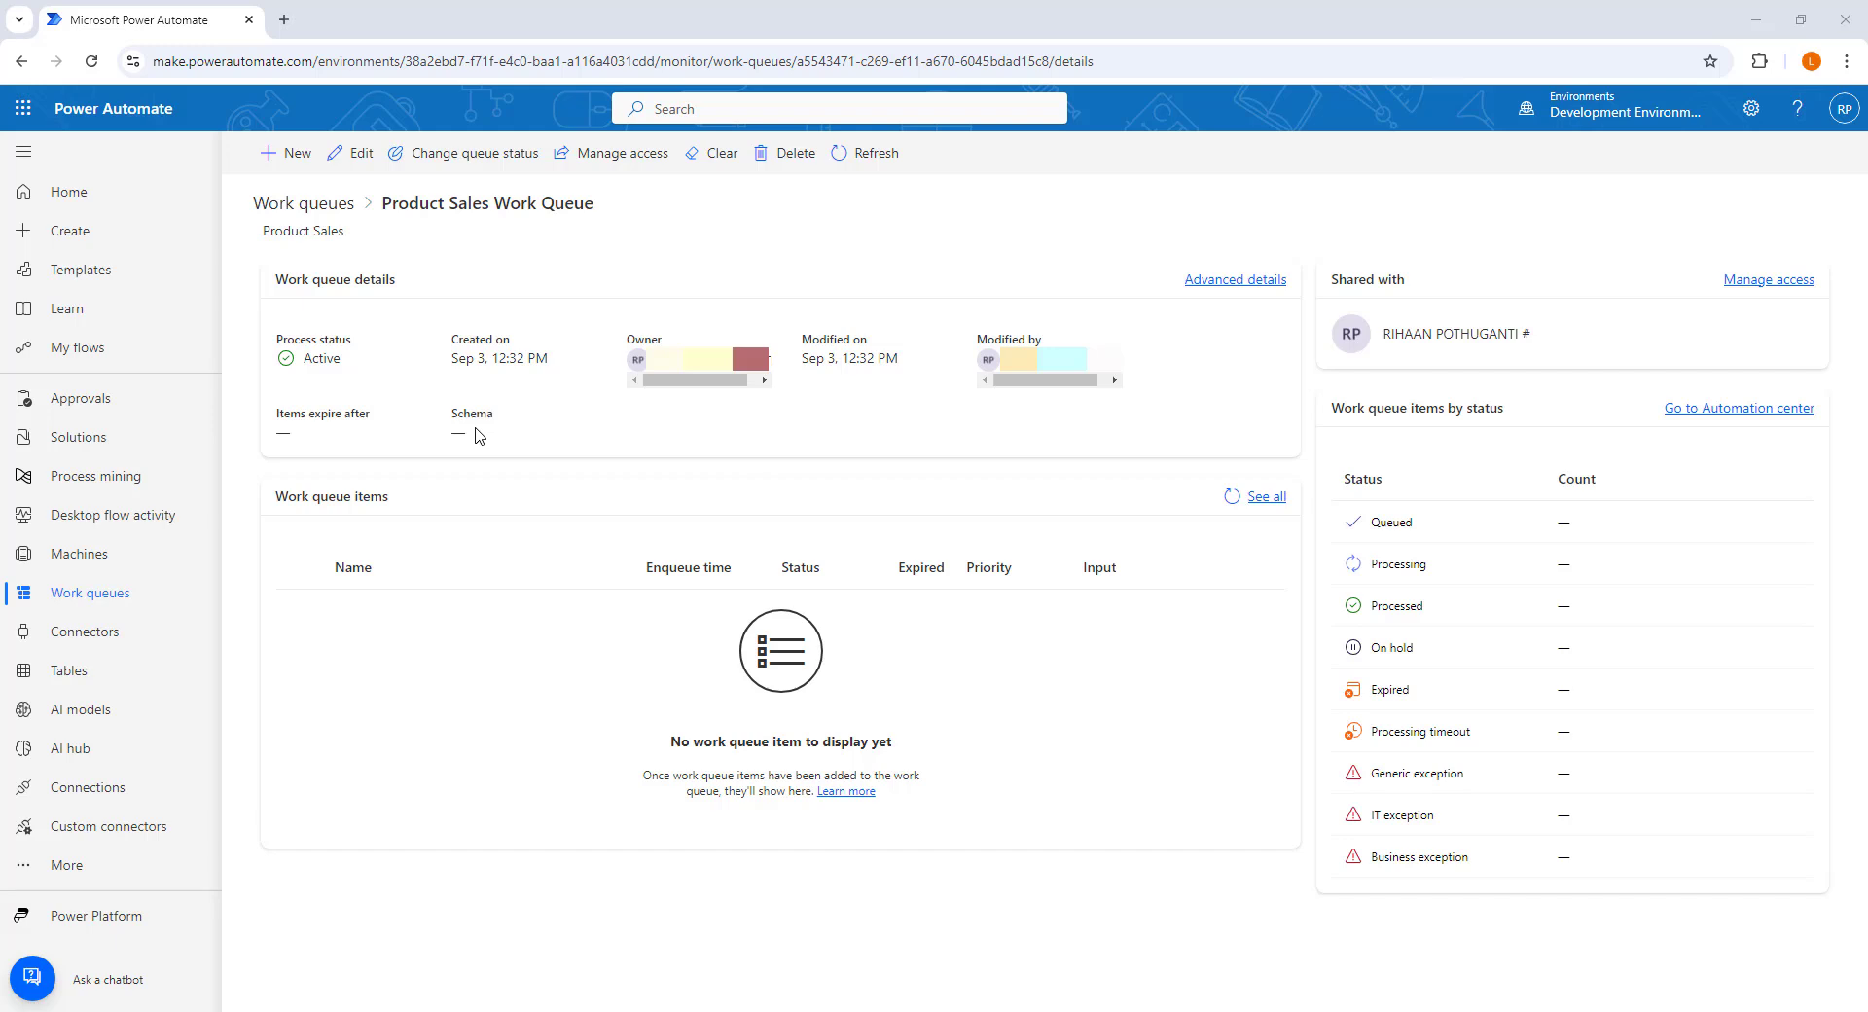
left_click(358, 165)
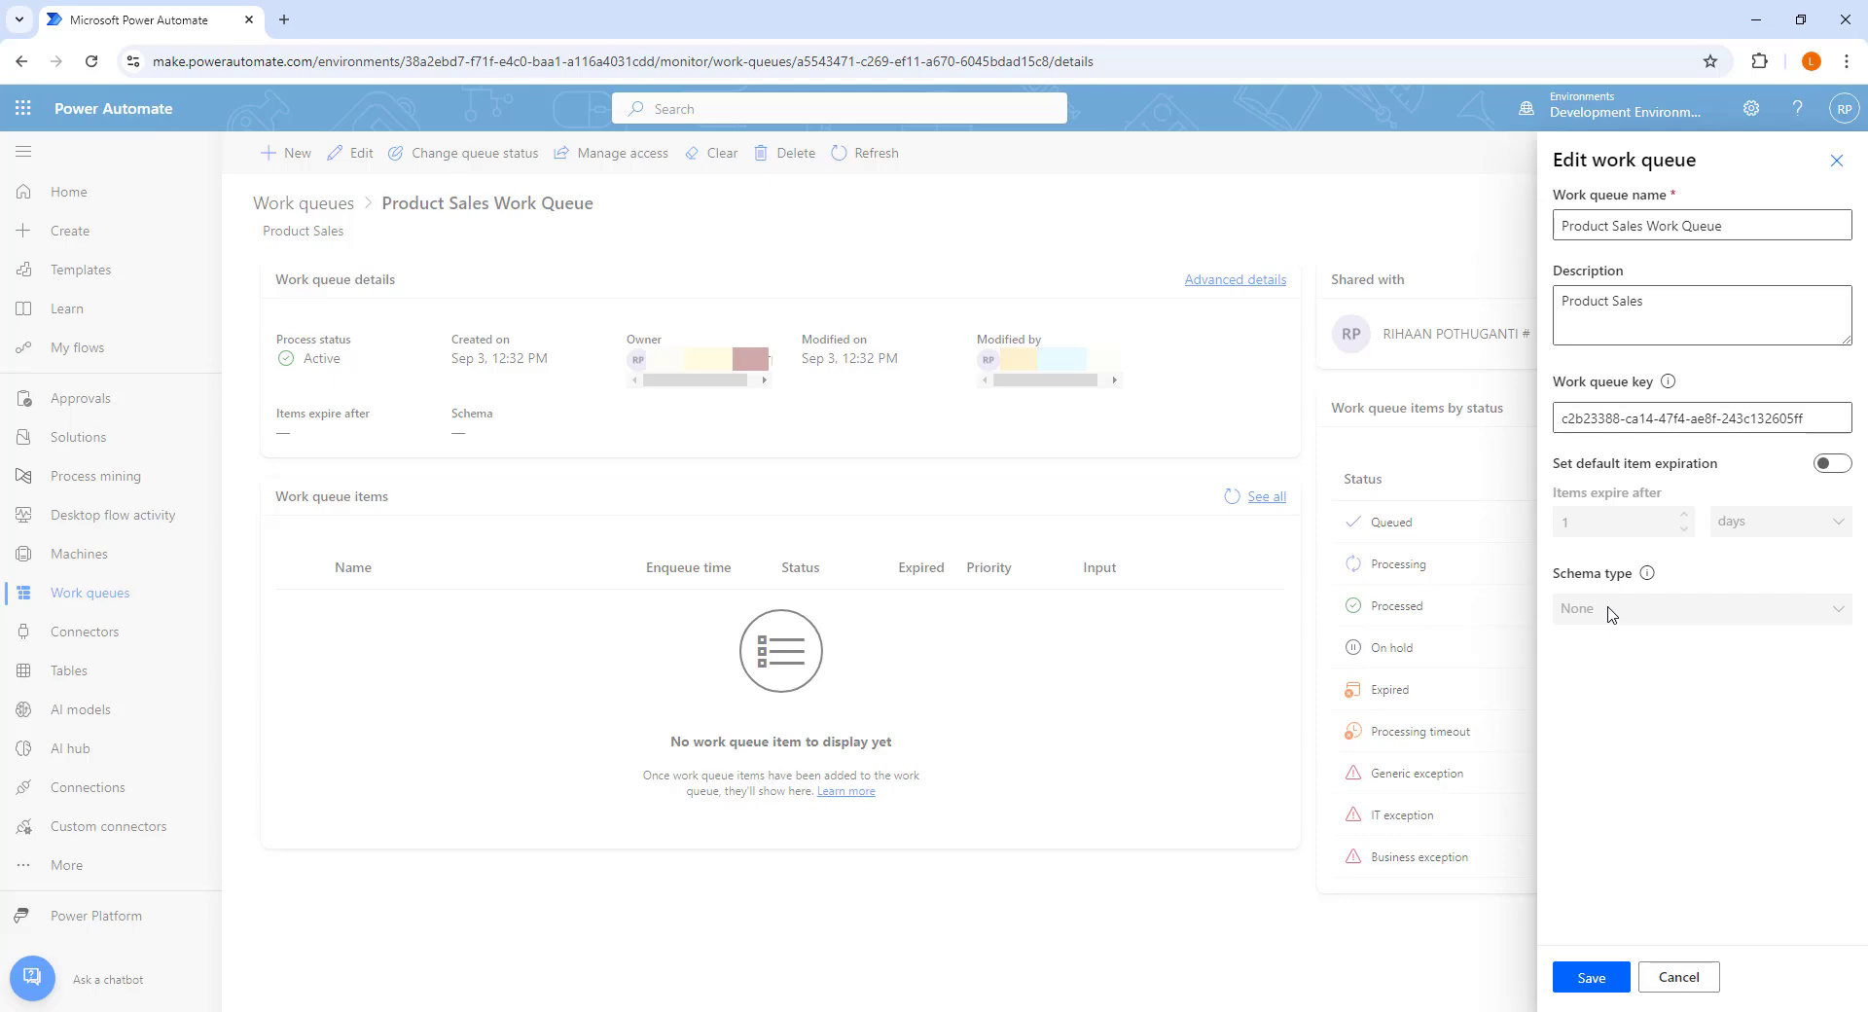
left_click(1687, 984)
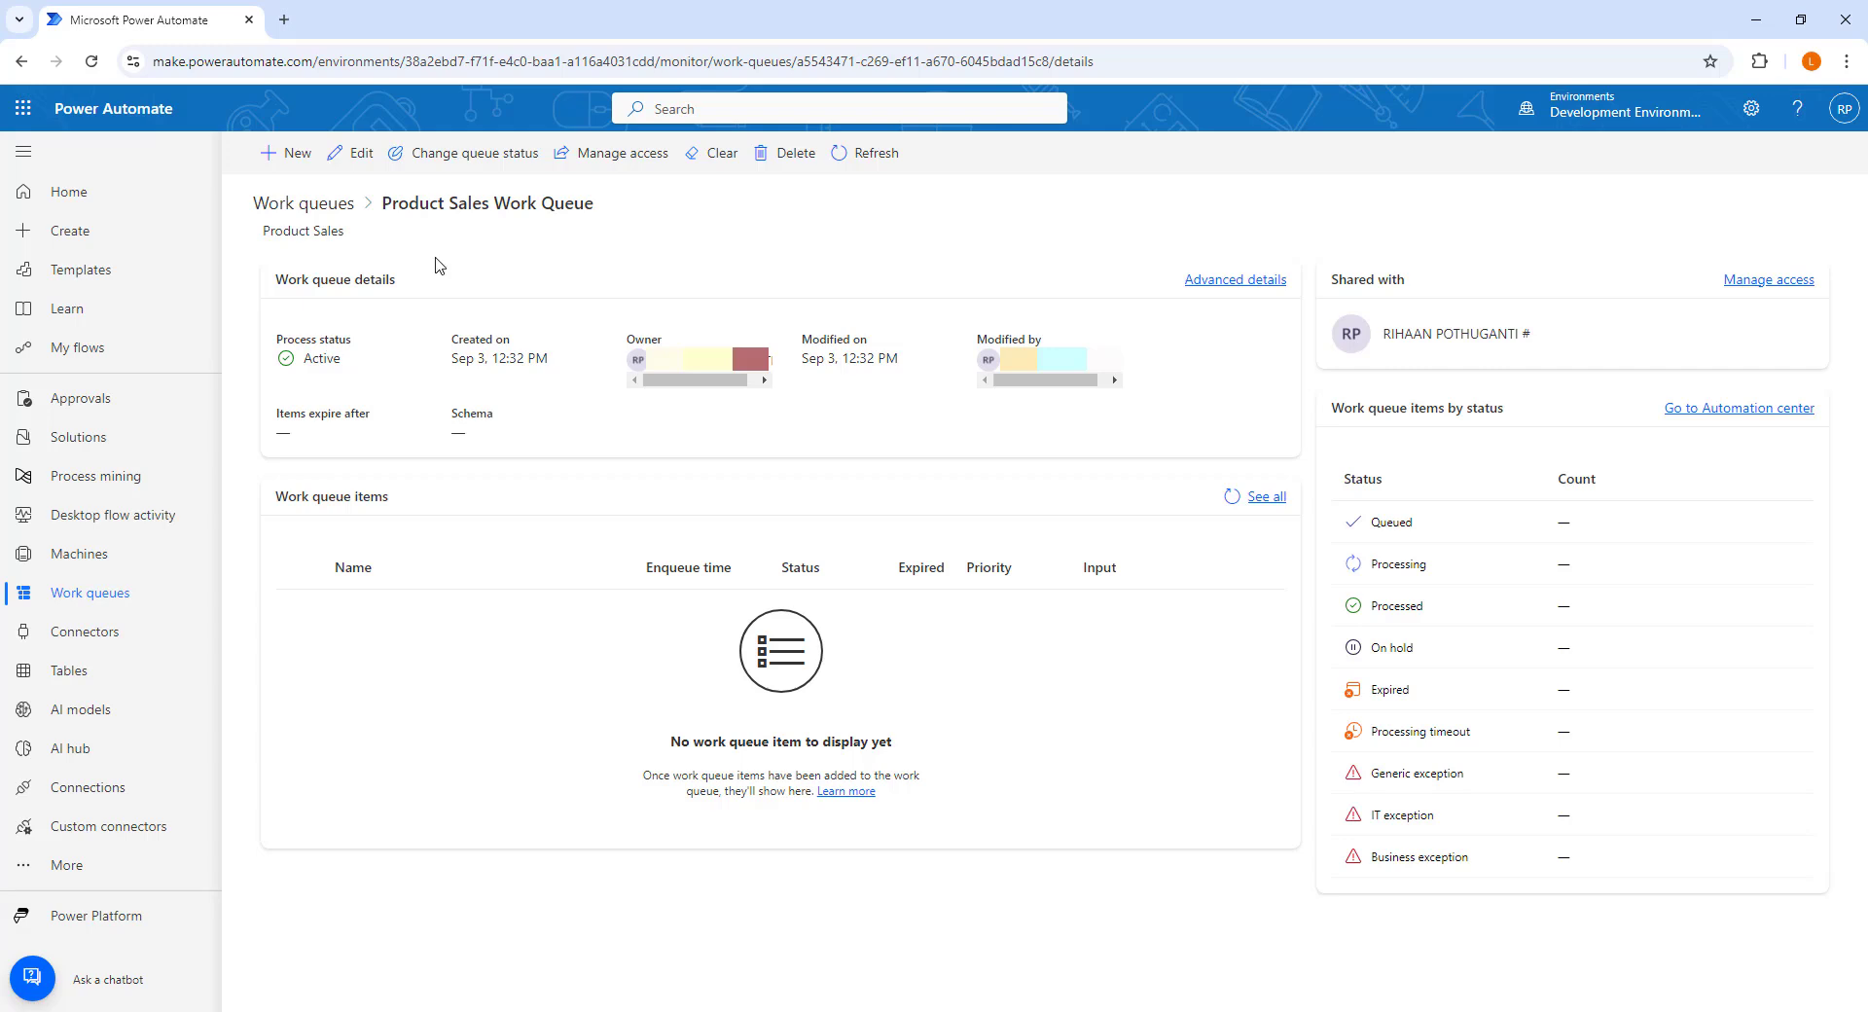
left_click(462, 163)
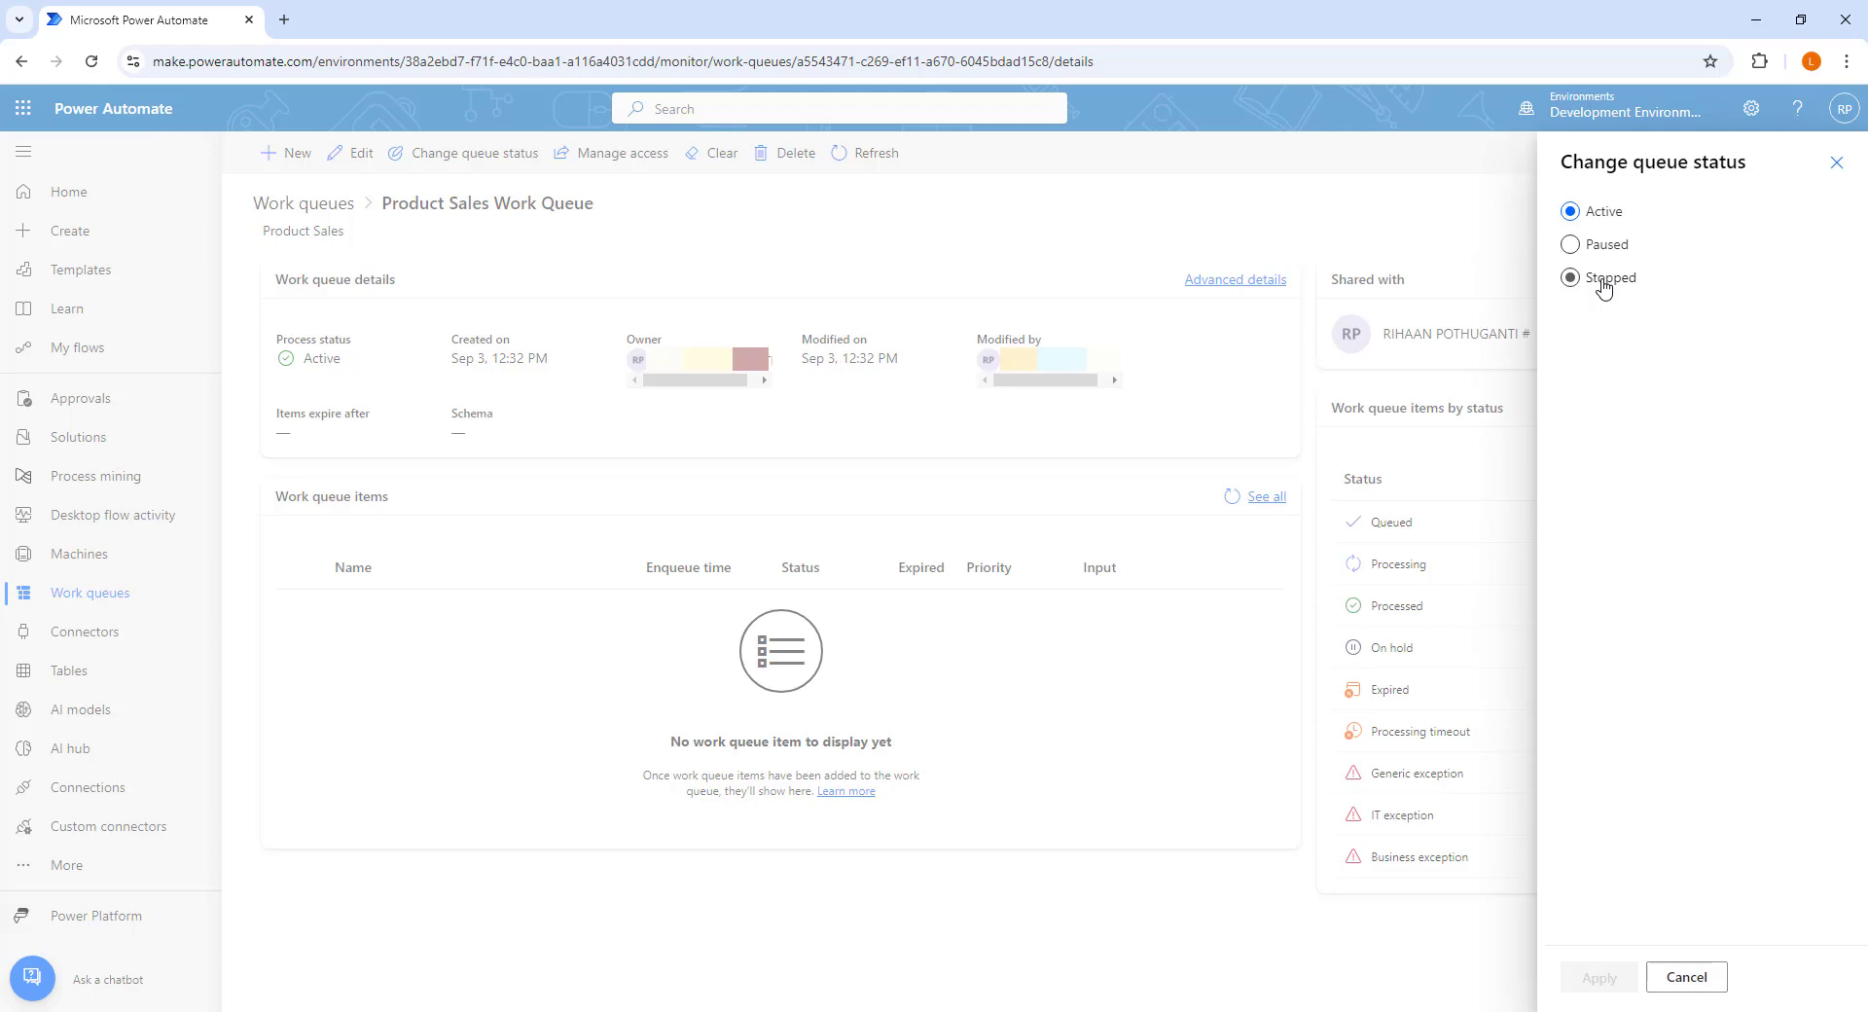
left_click(1358, 187)
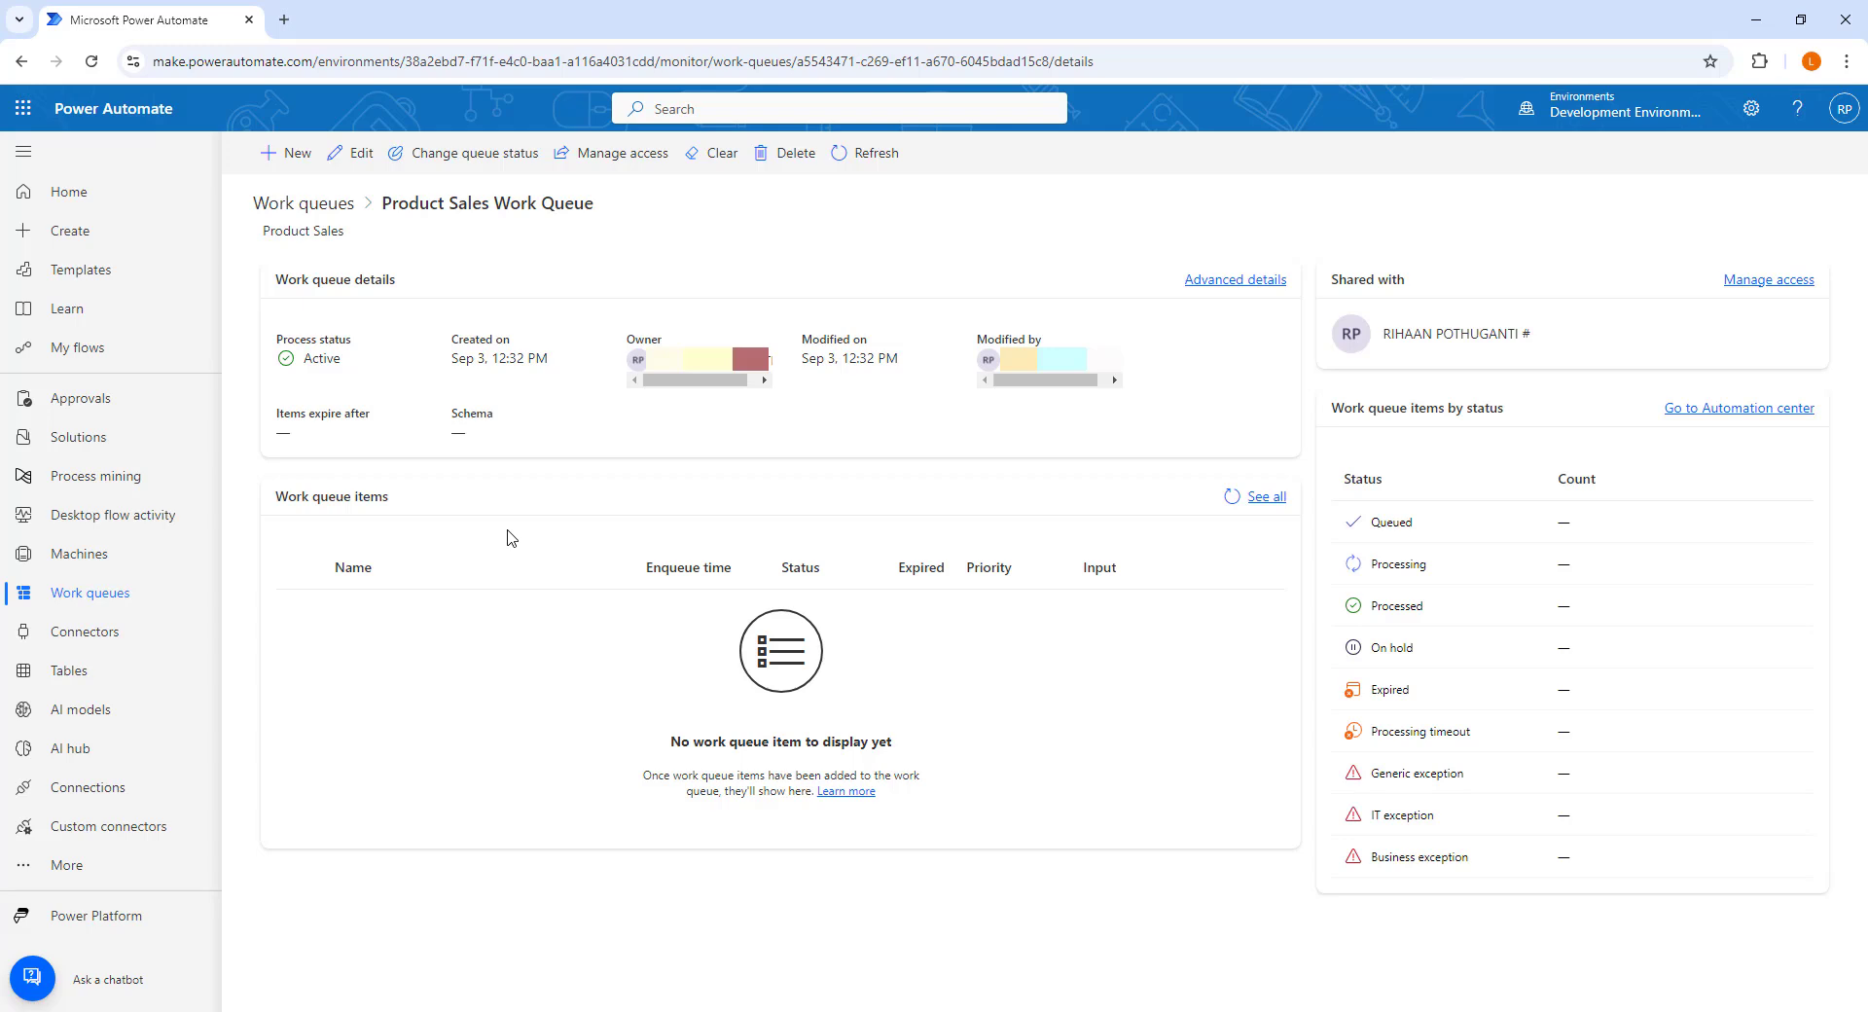
Add a new work queue item named 'WQI1'.
left_click(297, 170)
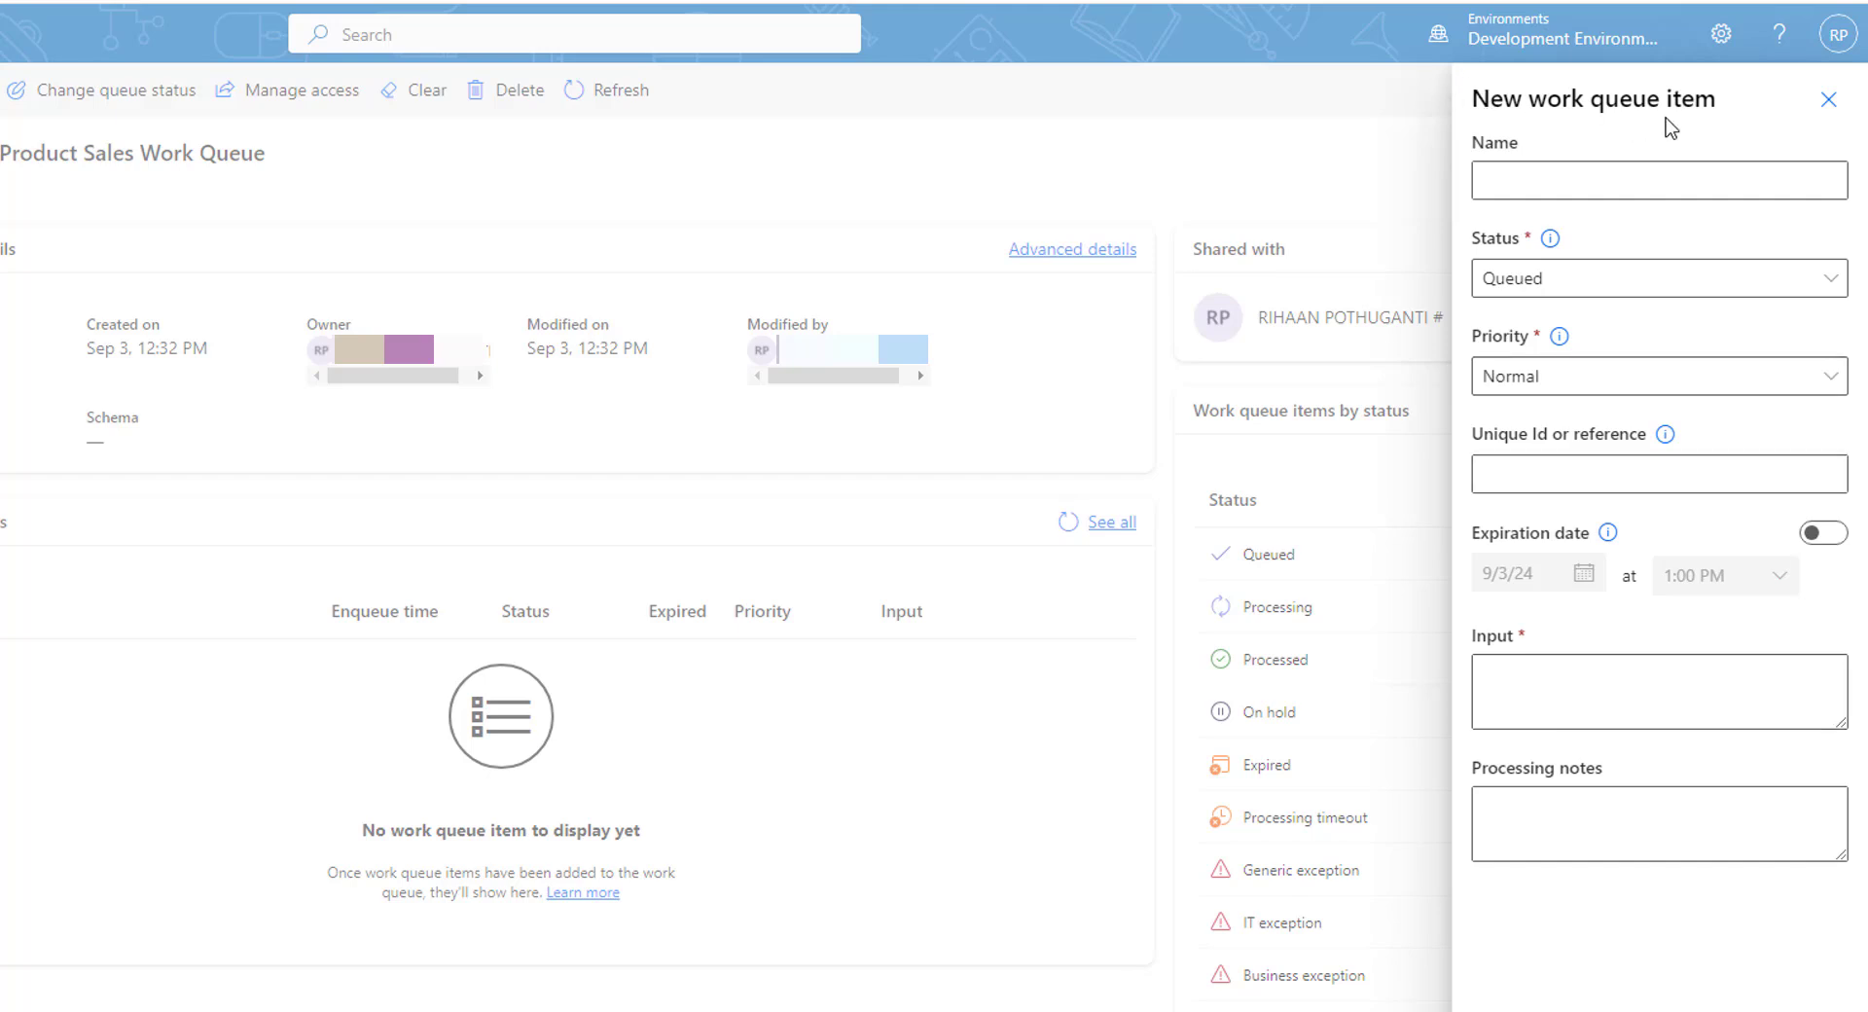
left_click(1616, 179)
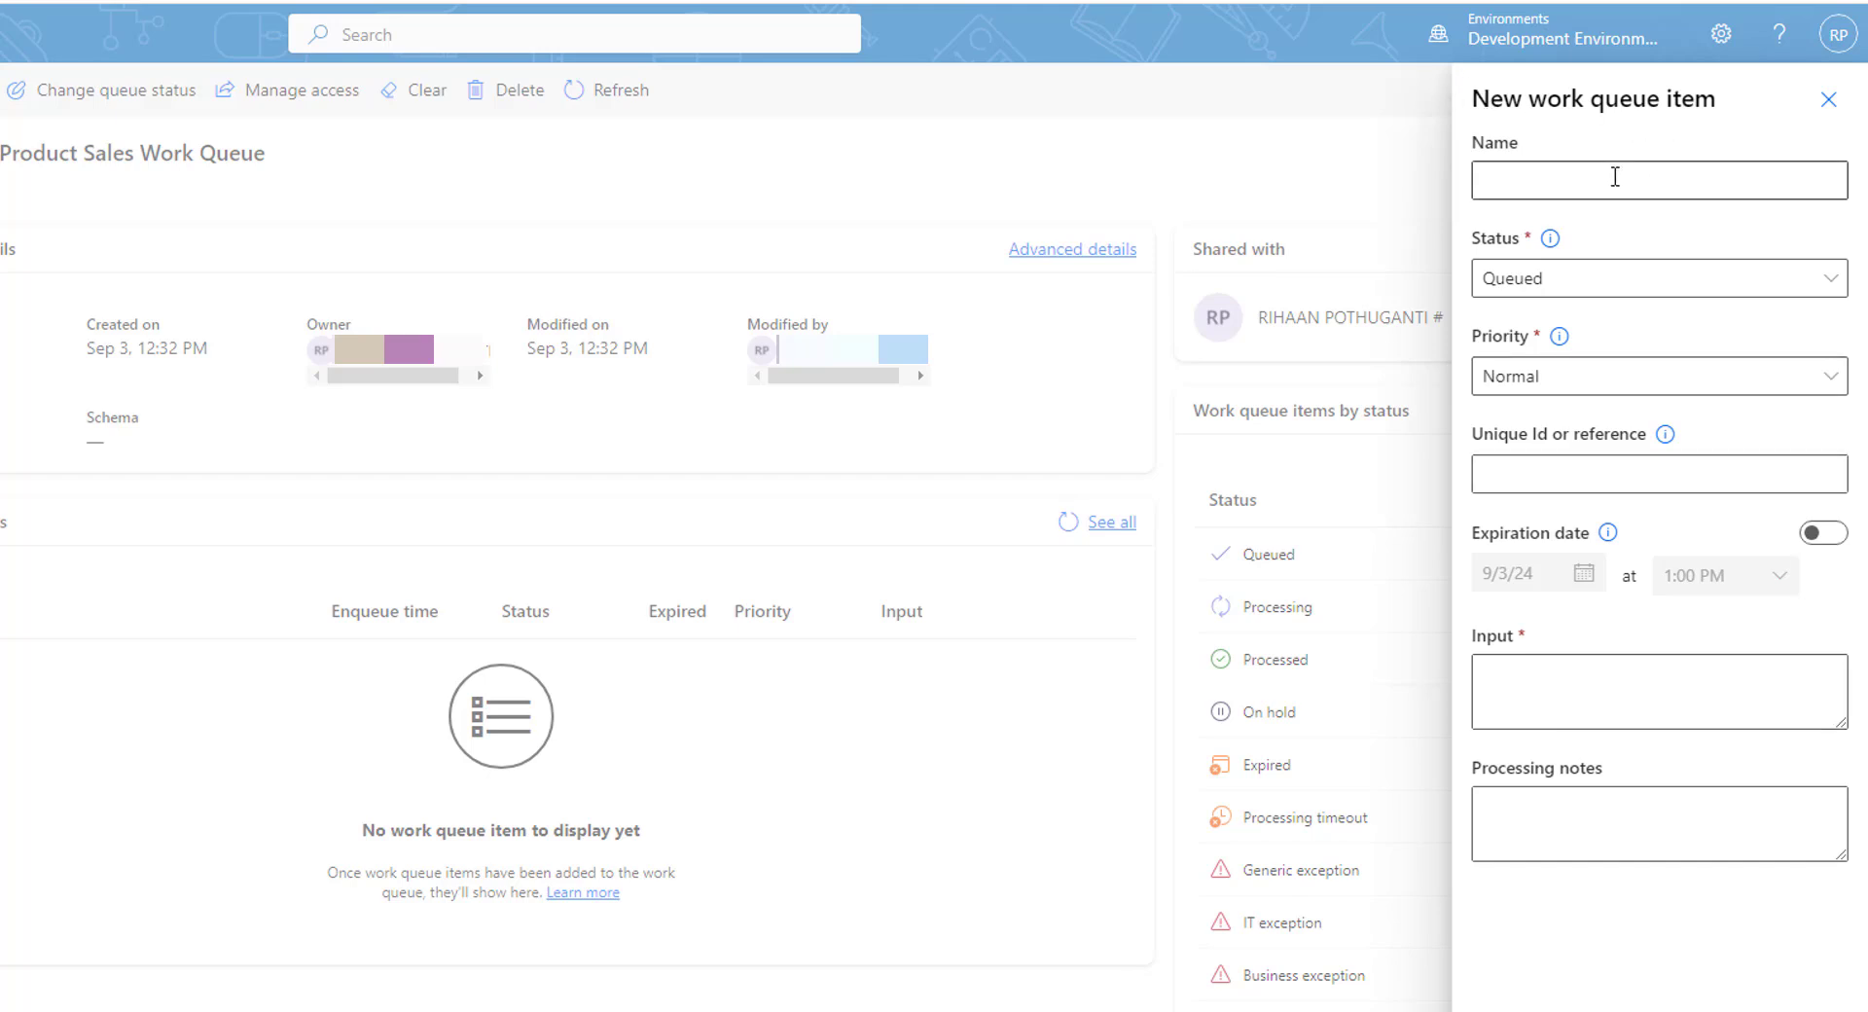
left_click(1616, 176)
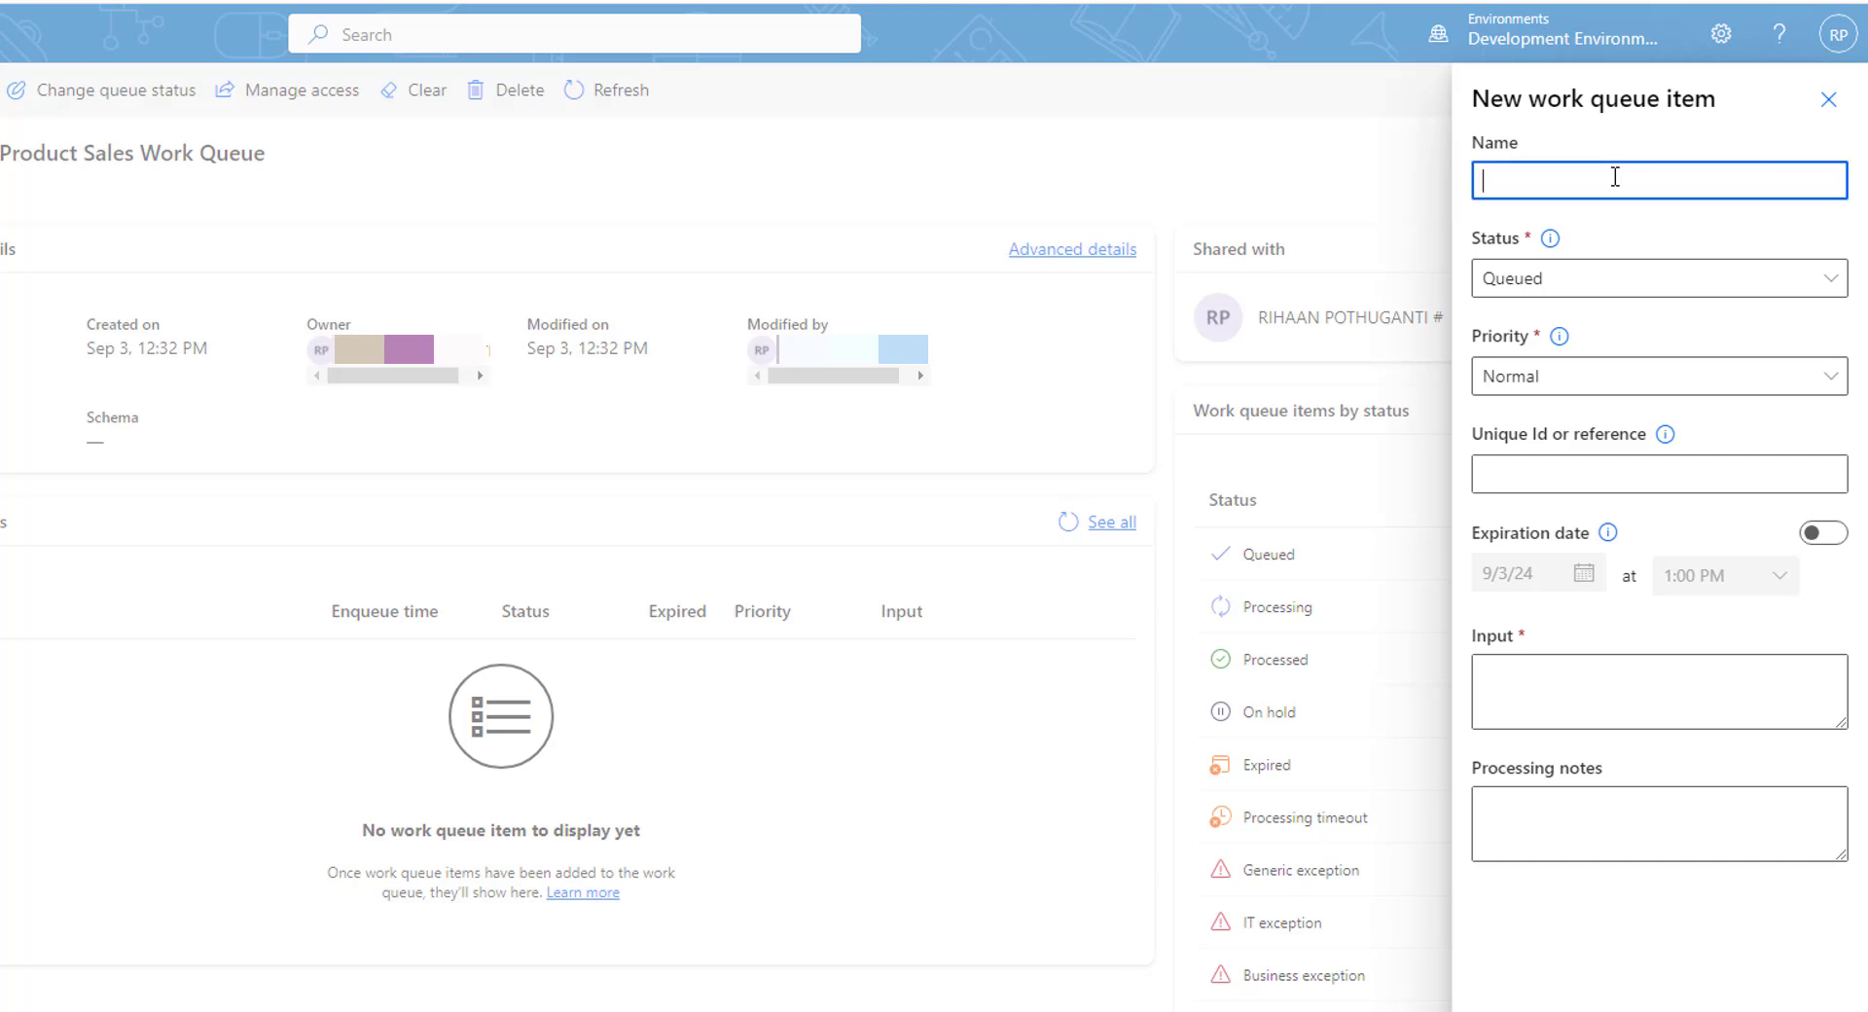
type("WQI1")
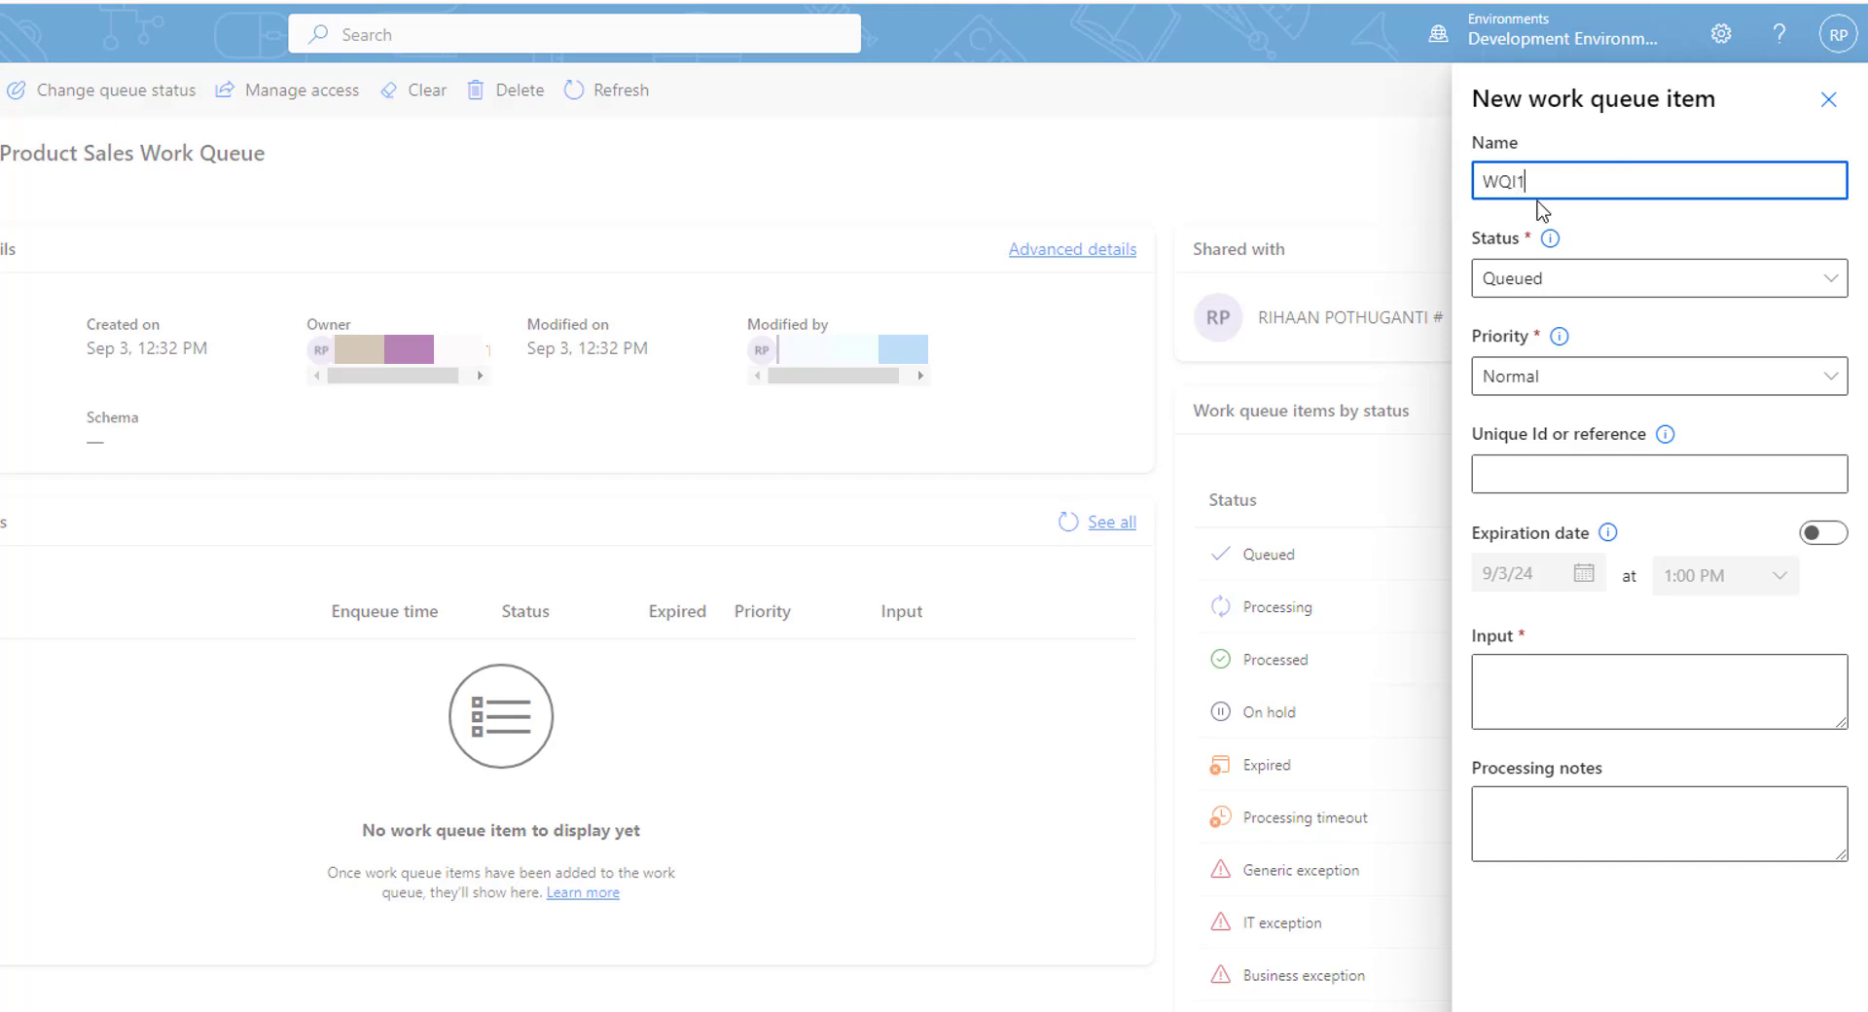
Set the item's status to Queued and its priority to Normal.
left_click(1511, 291)
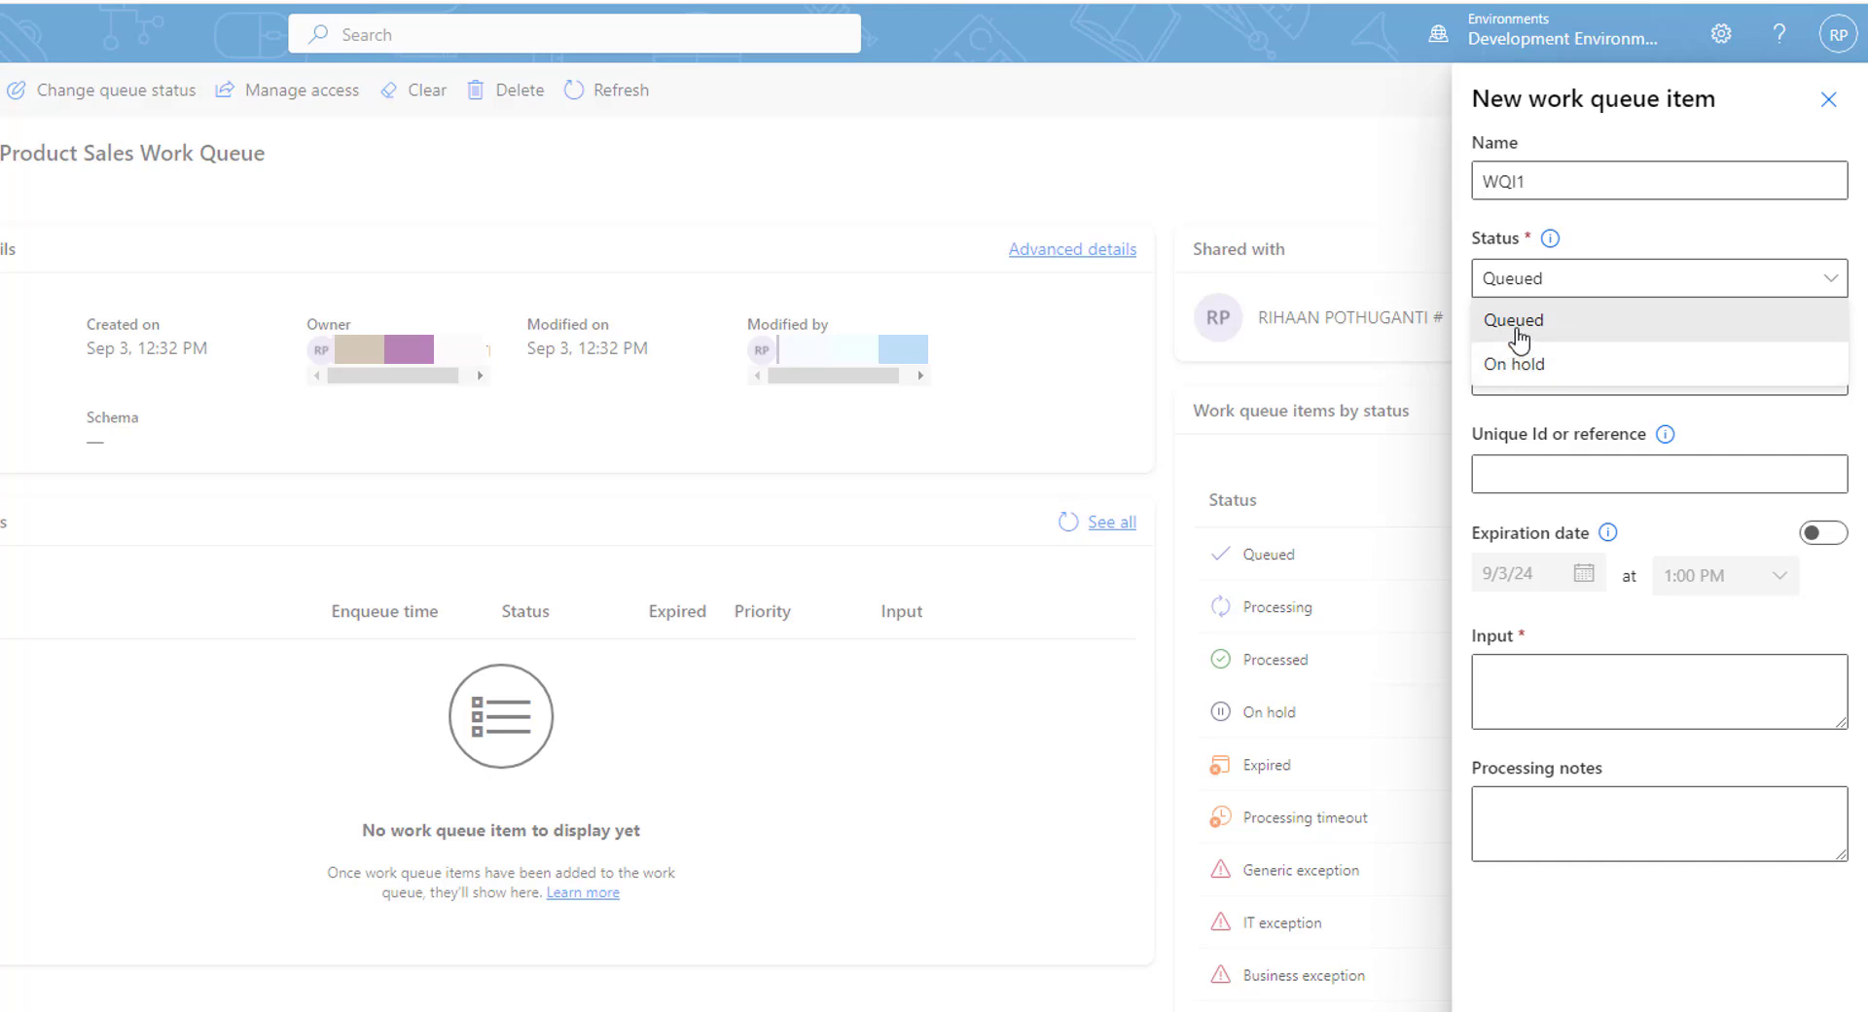
left_click(1515, 332)
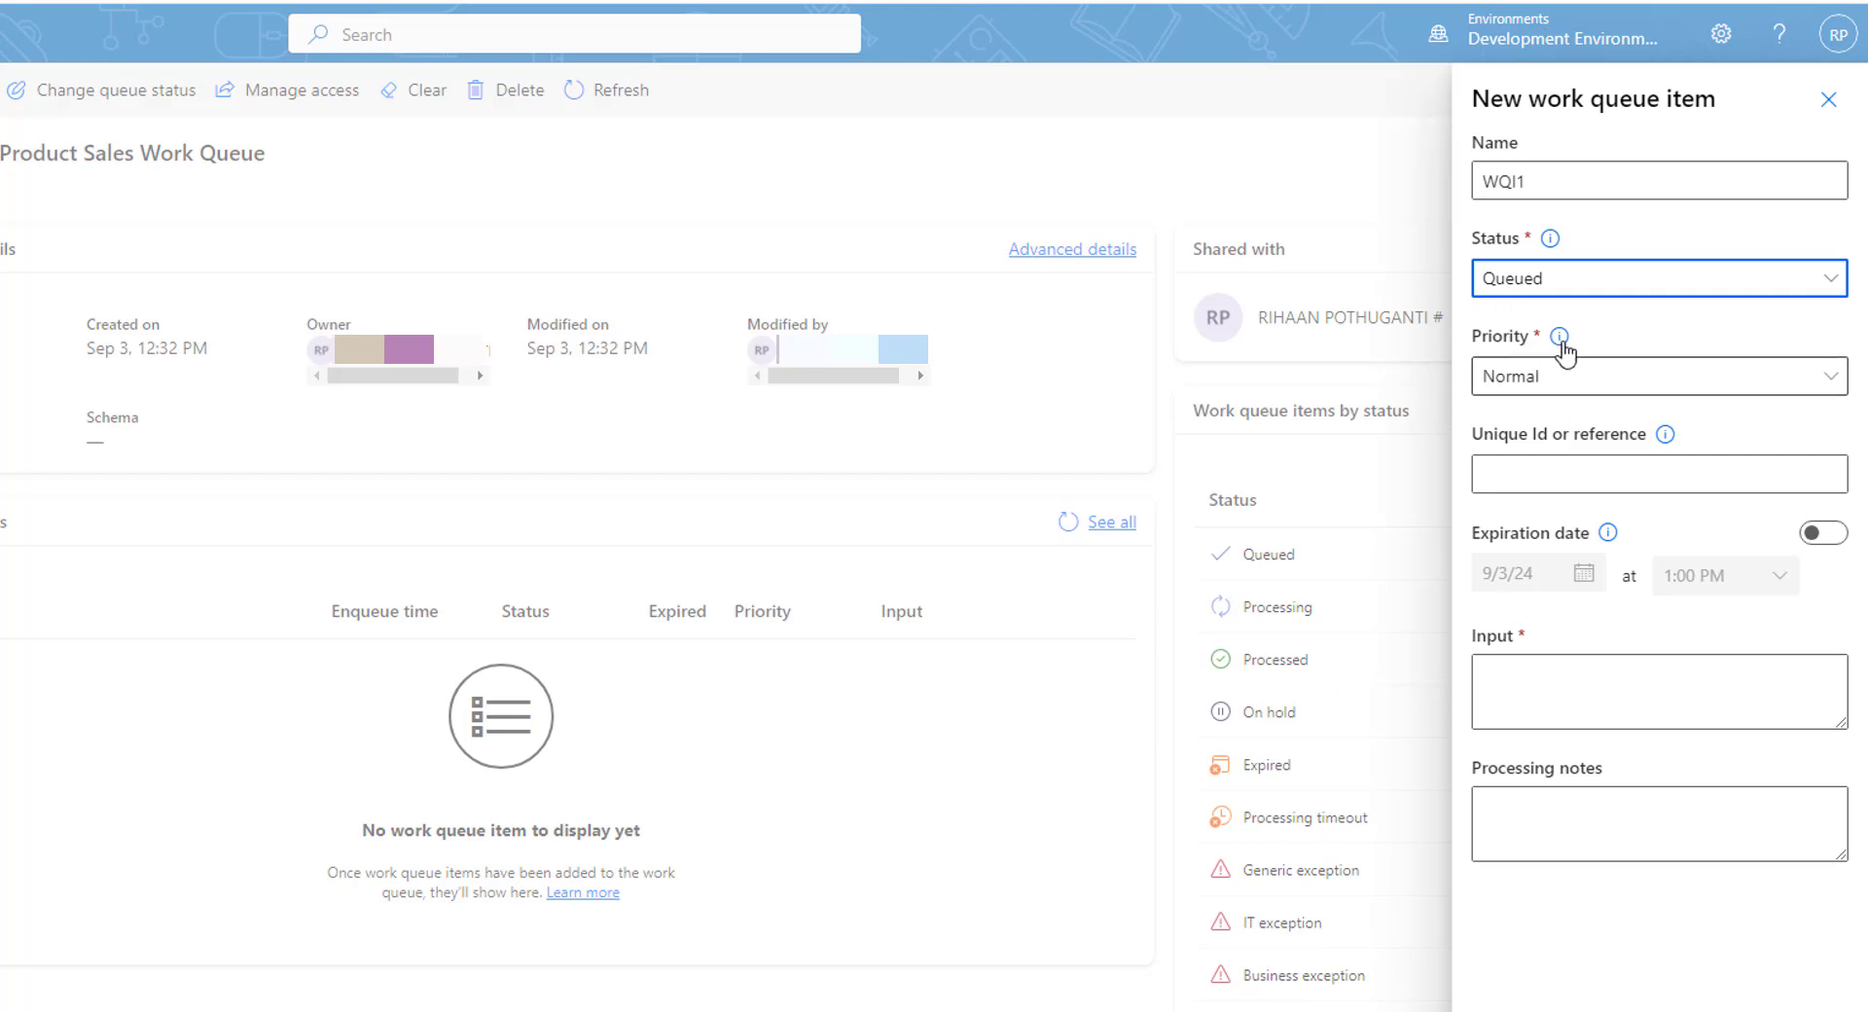
left_click(1536, 383)
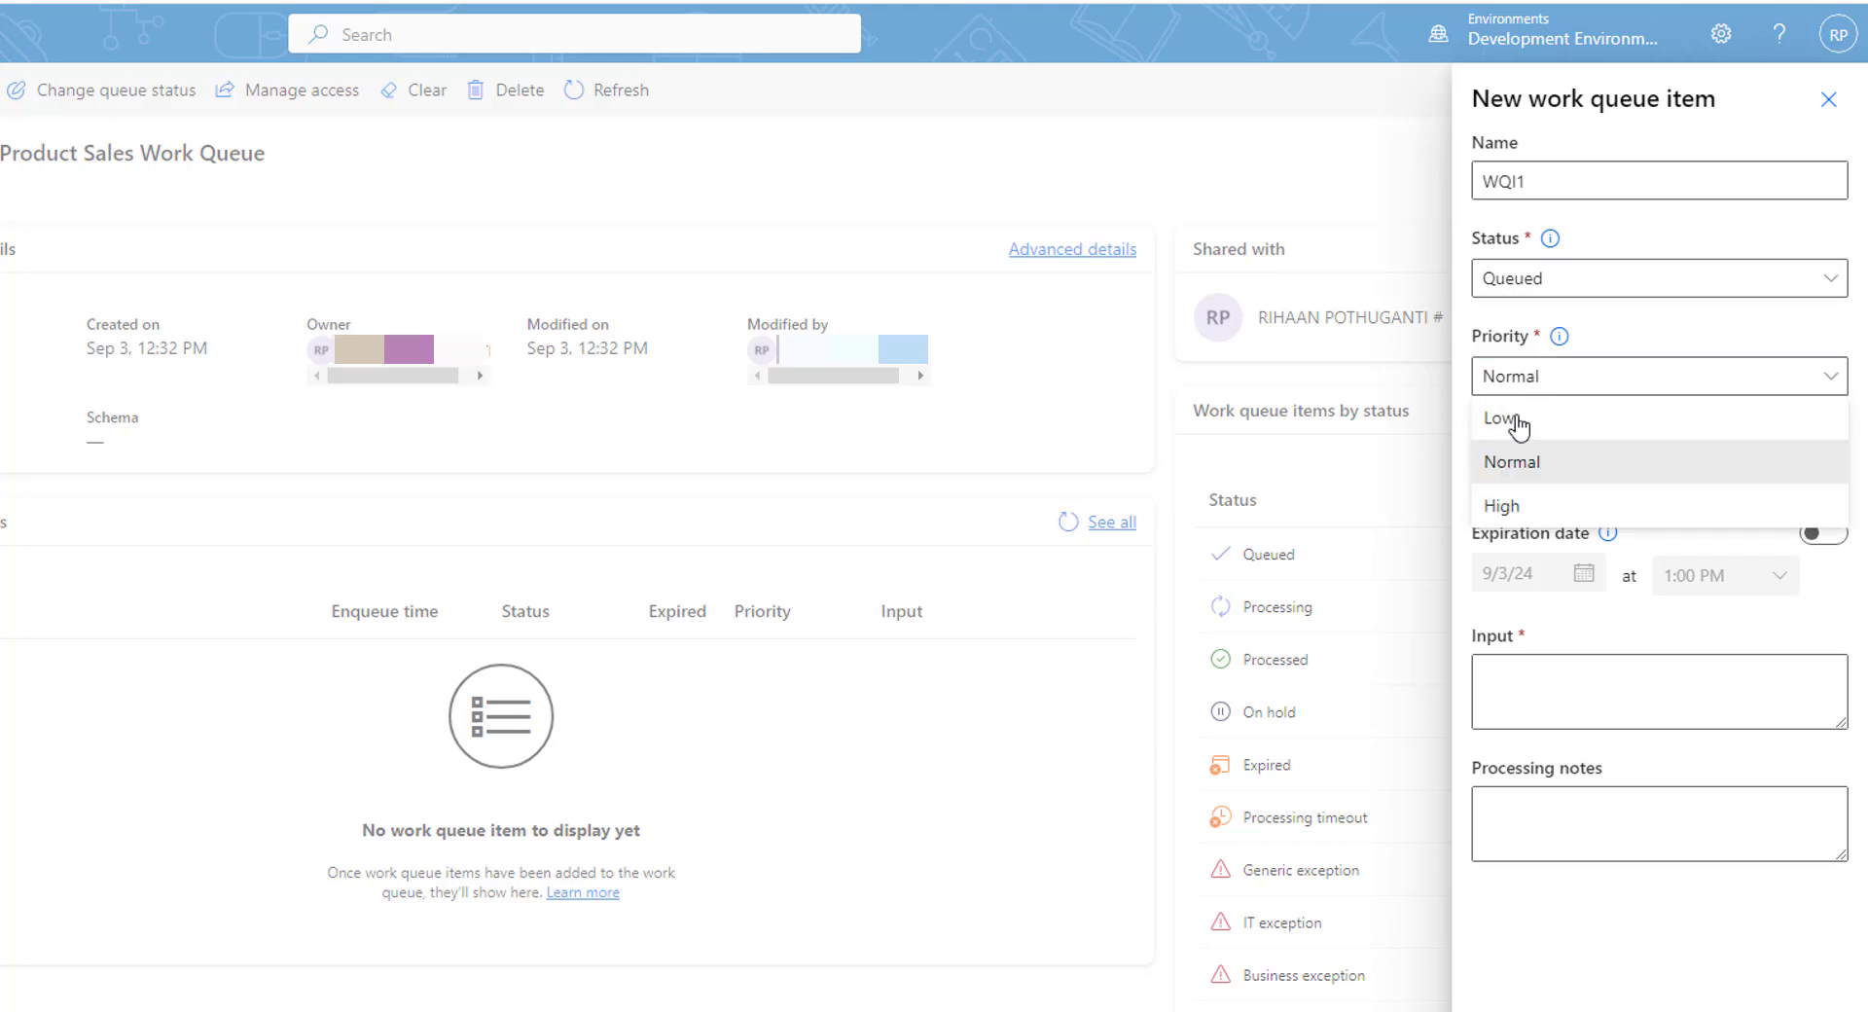
left_click(1529, 476)
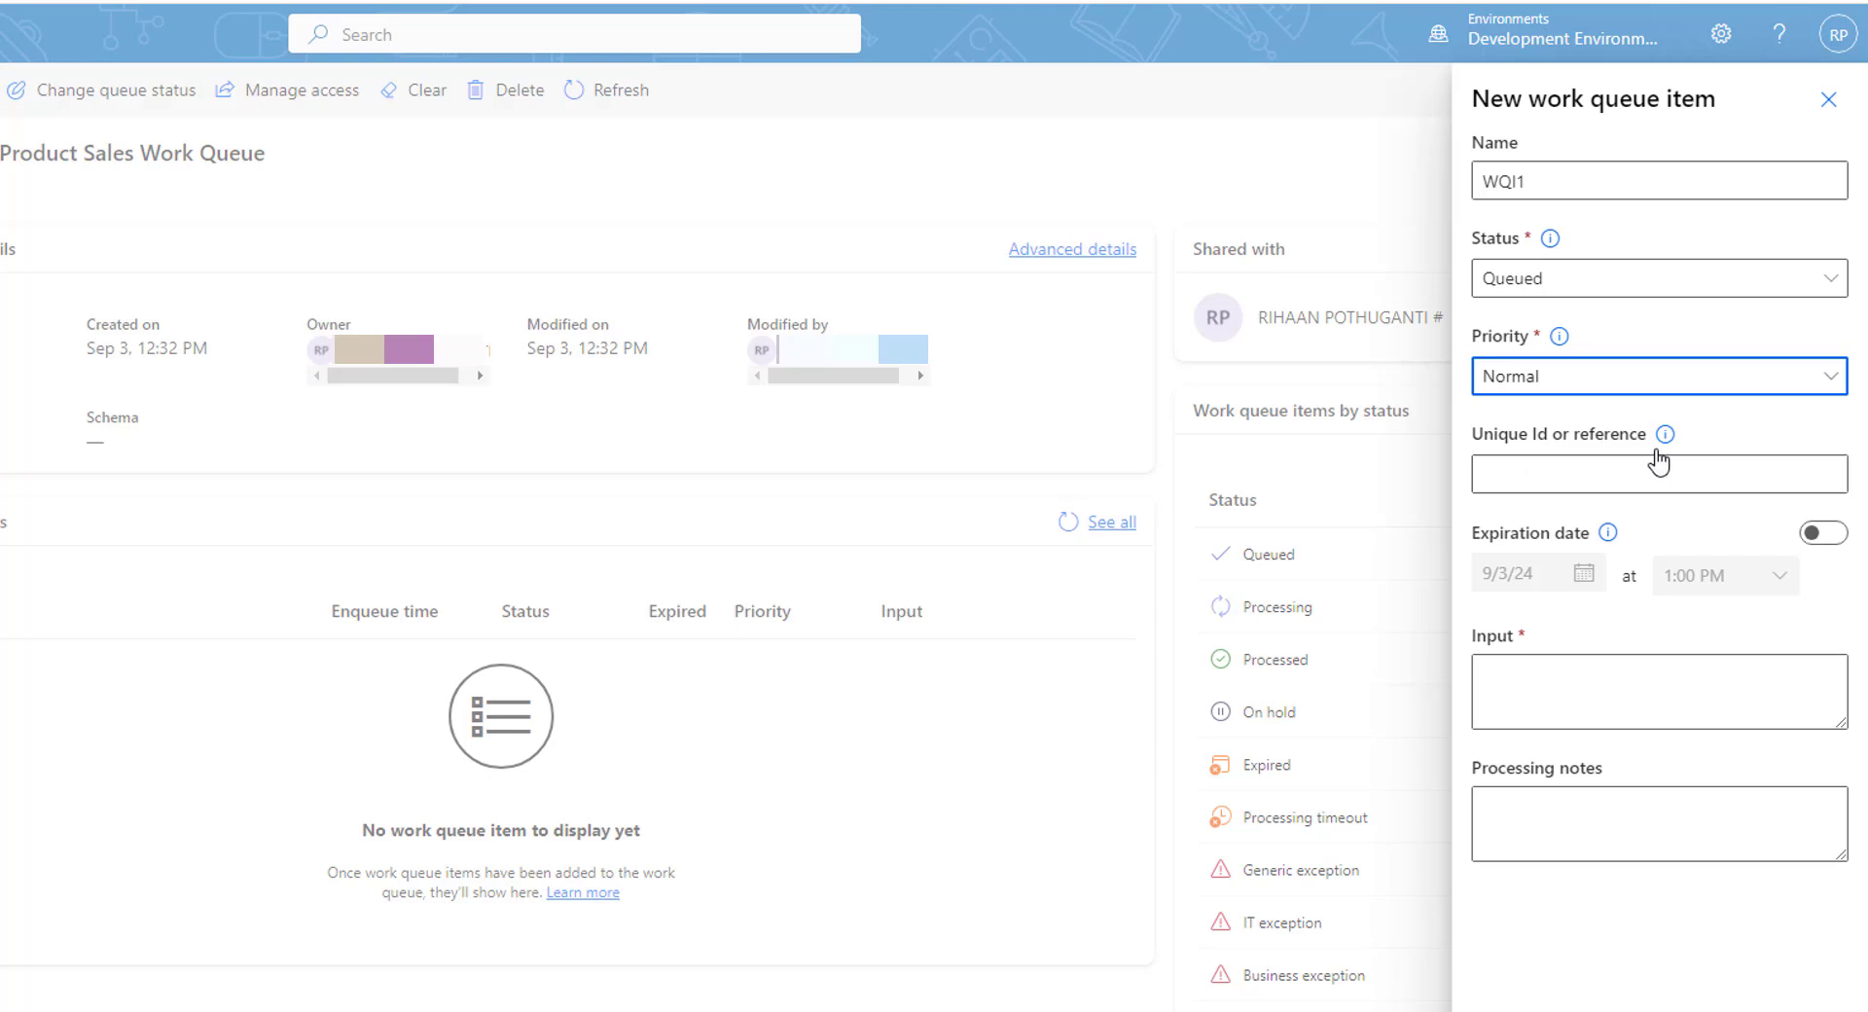
mouse_move(1664, 448)
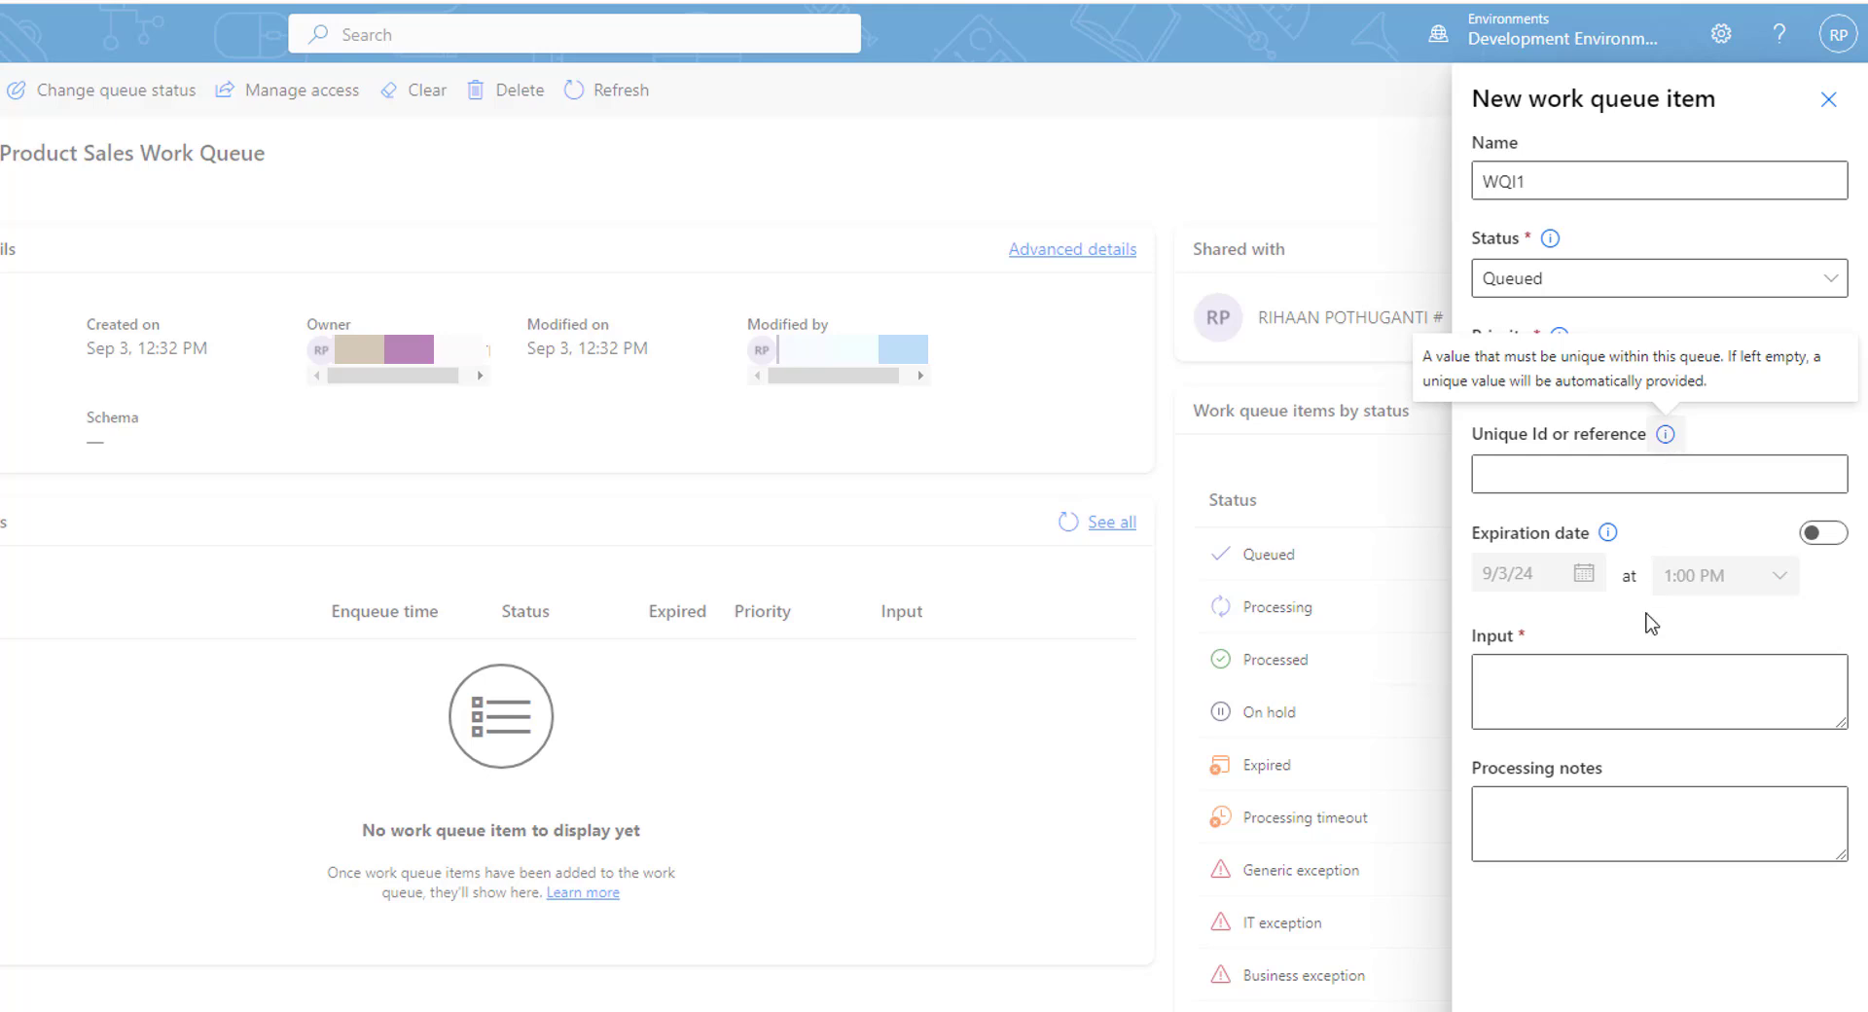
left_click(1678, 669)
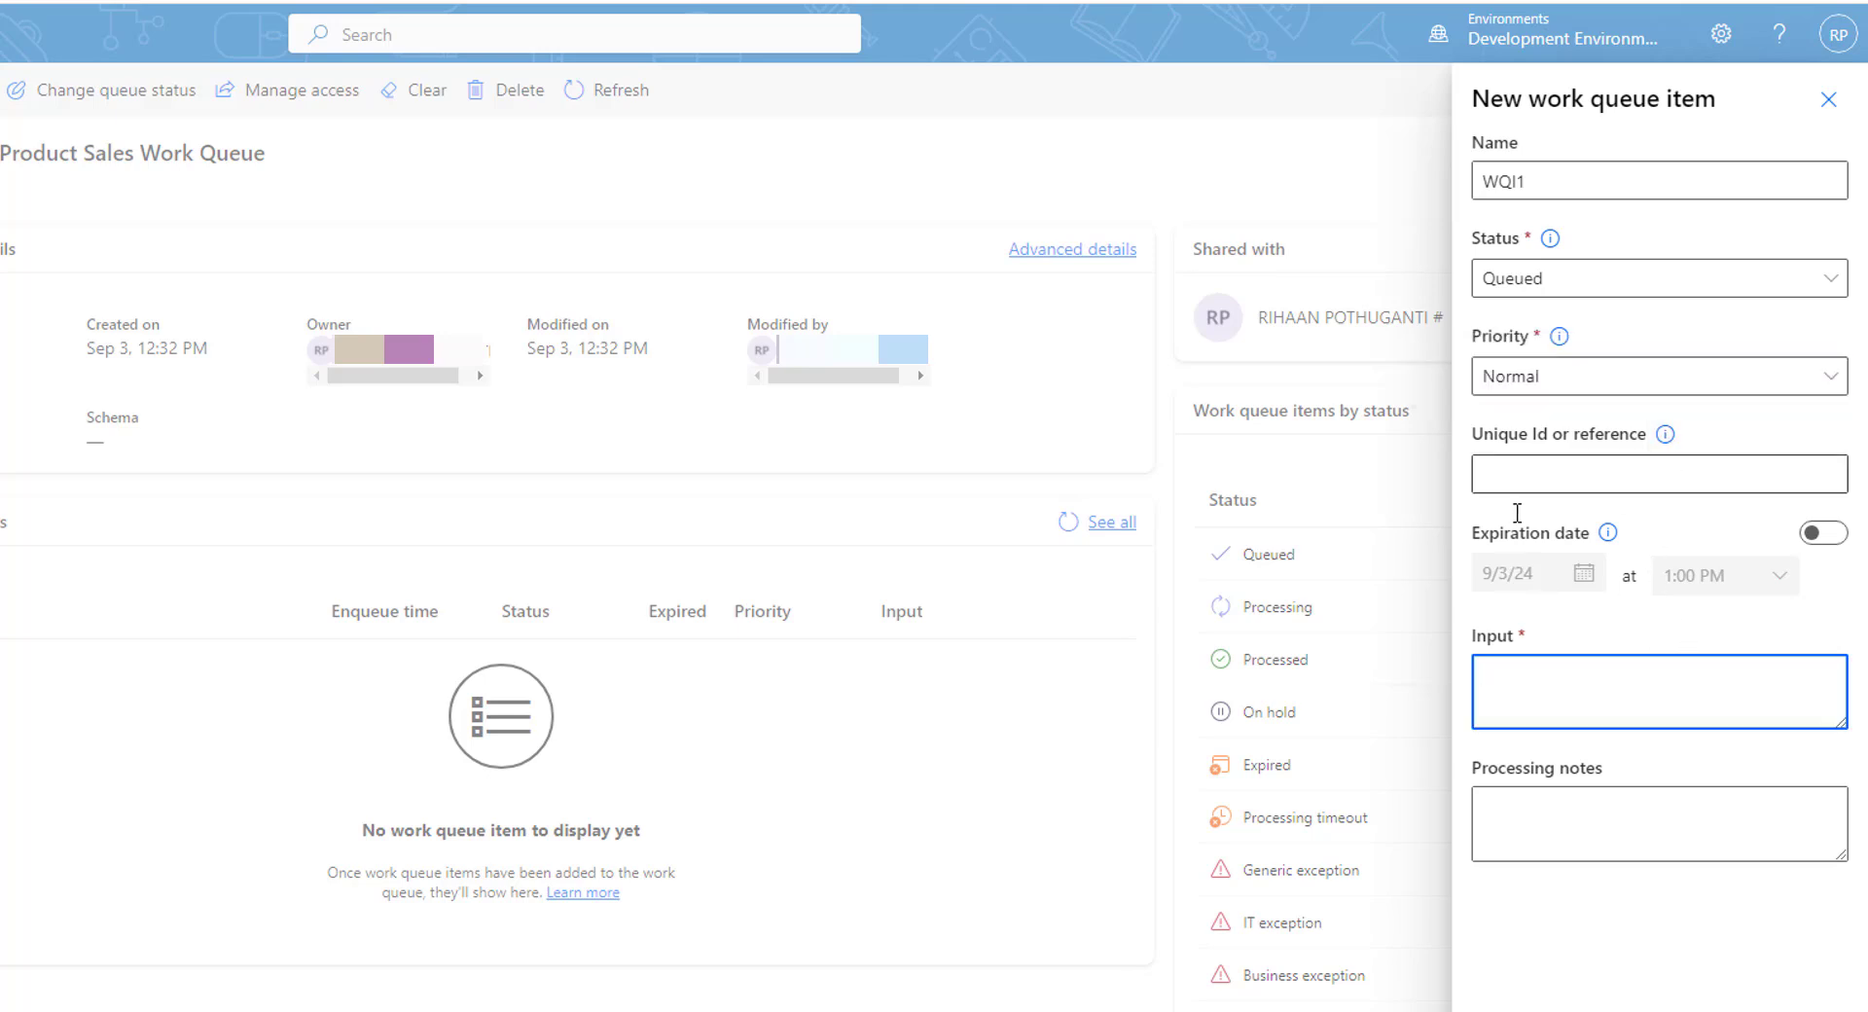
mouse_move(1611, 551)
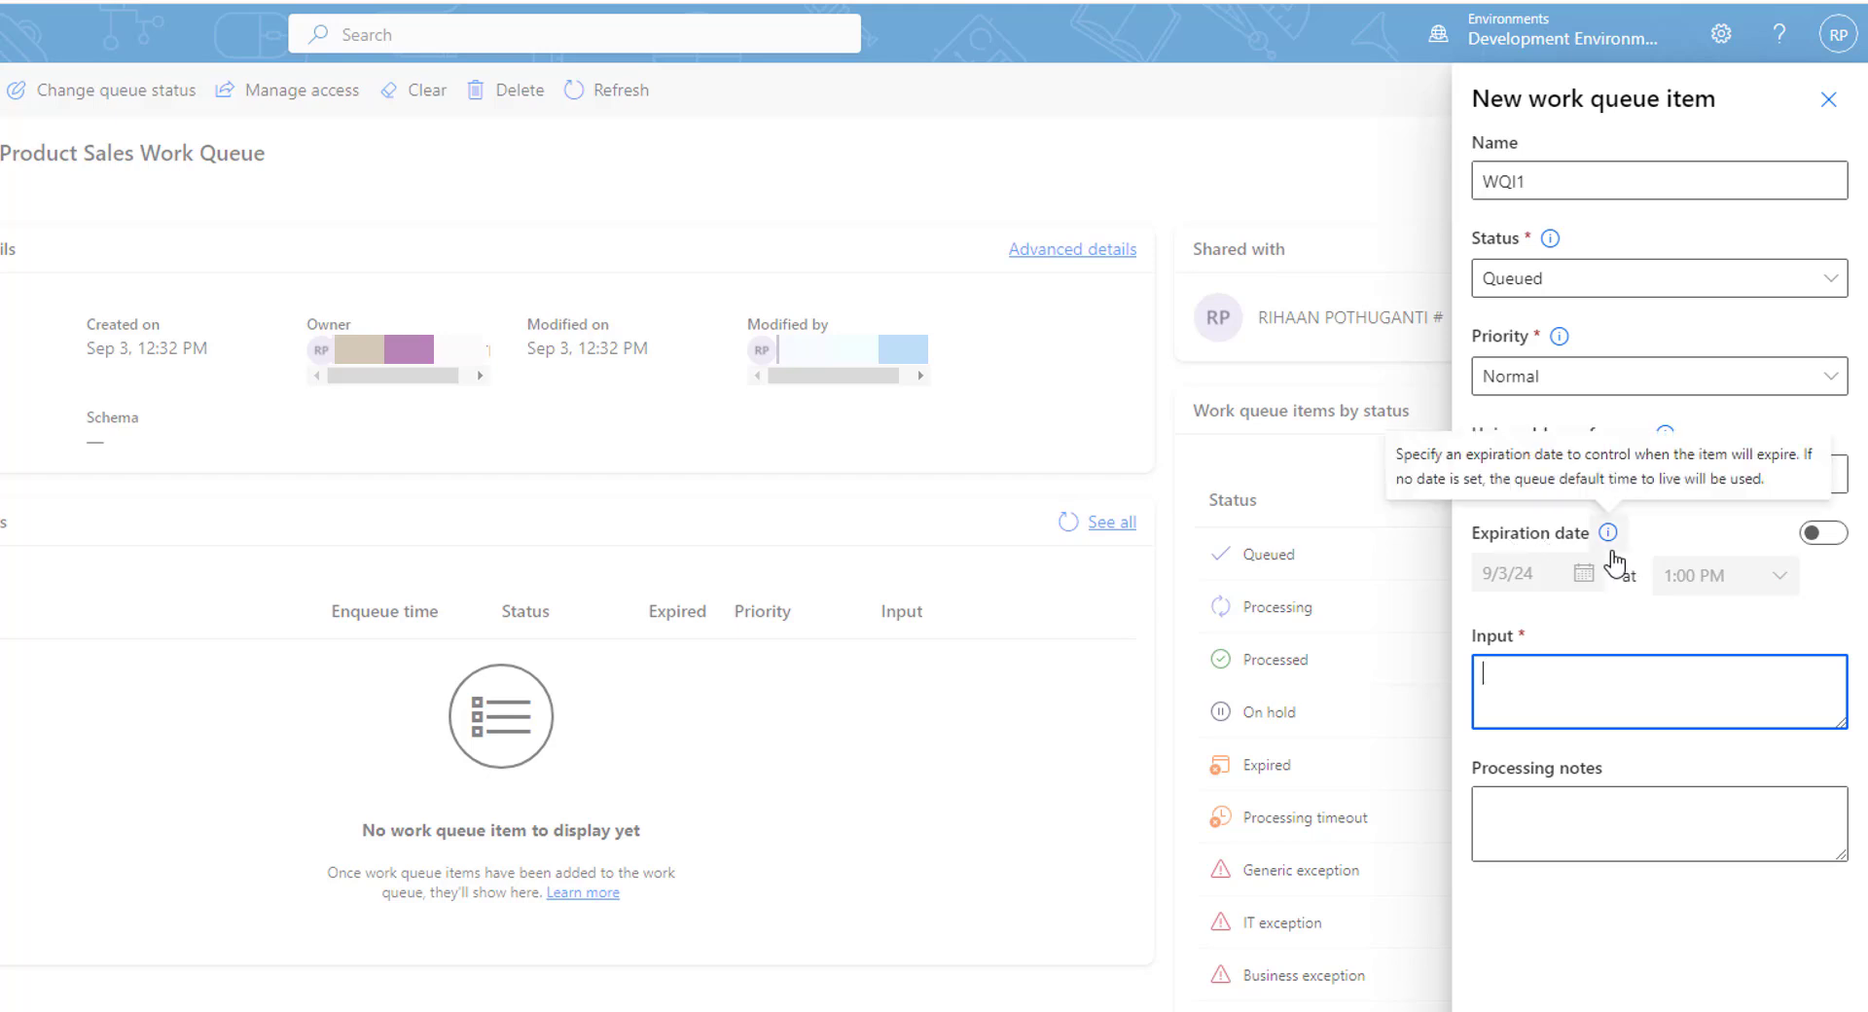
left_click(1827, 534)
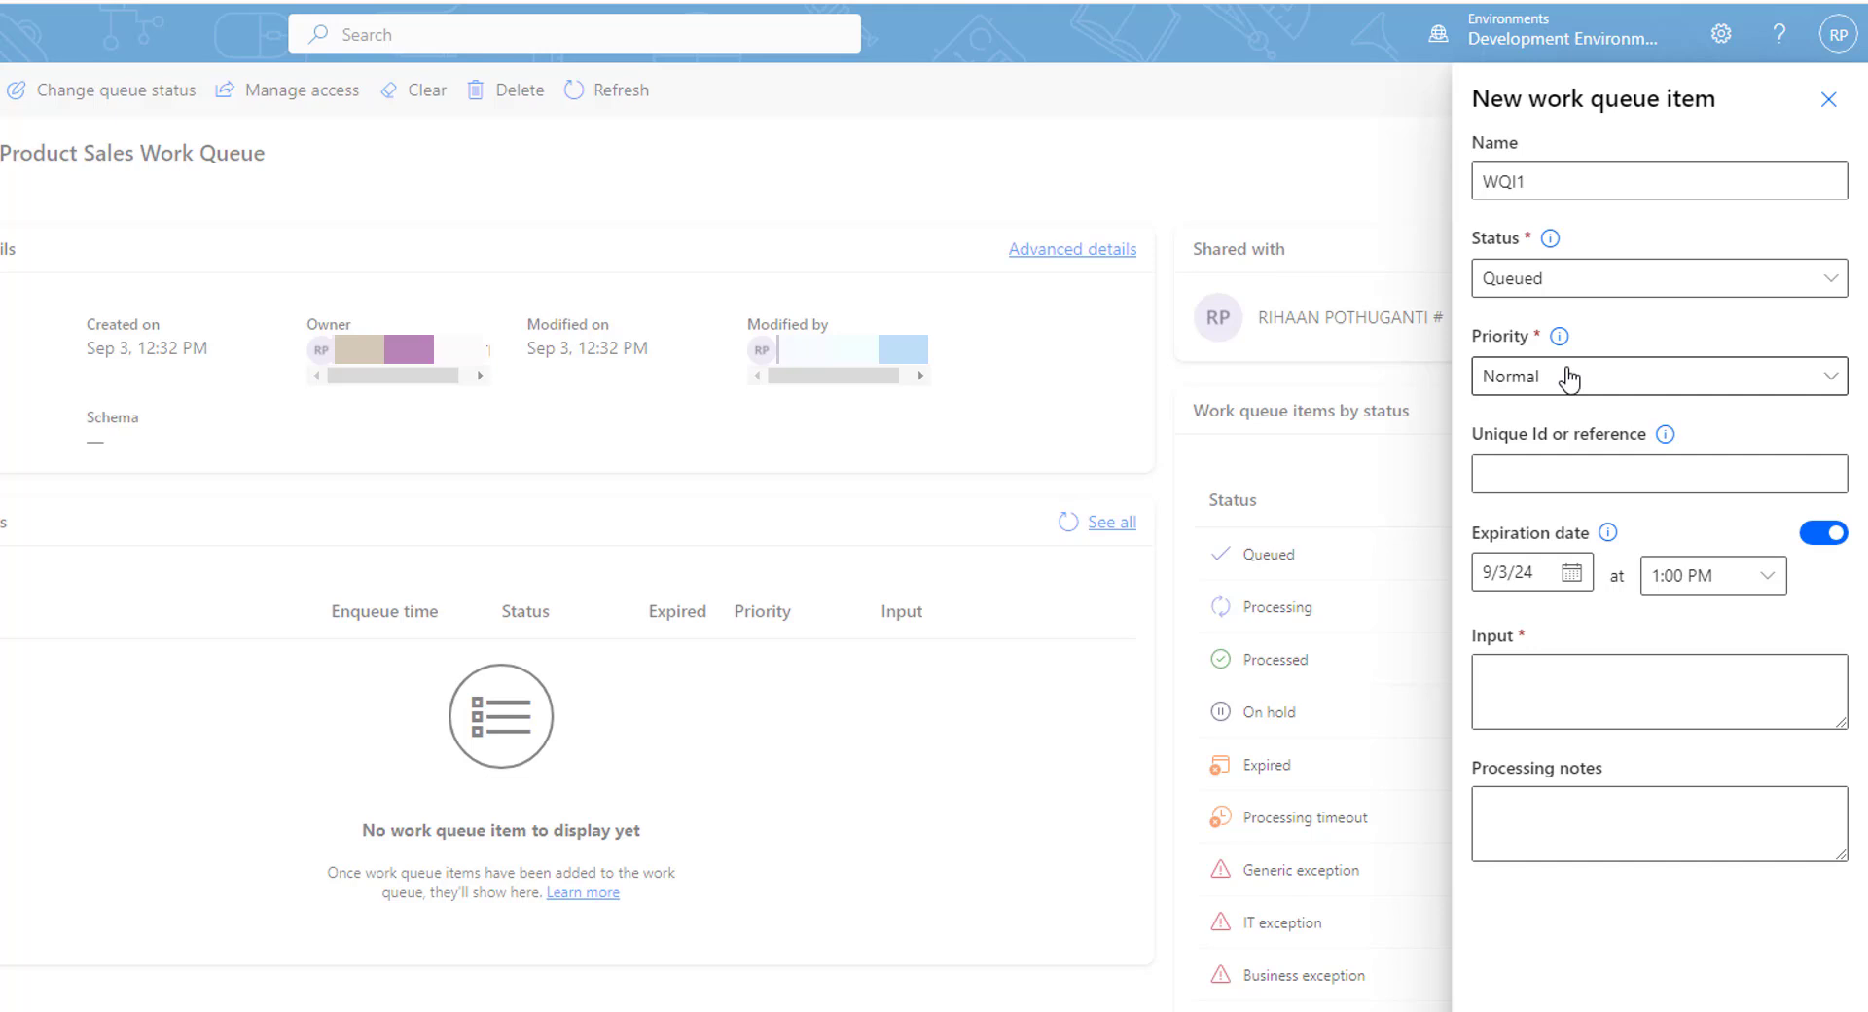
left_click(1816, 543)
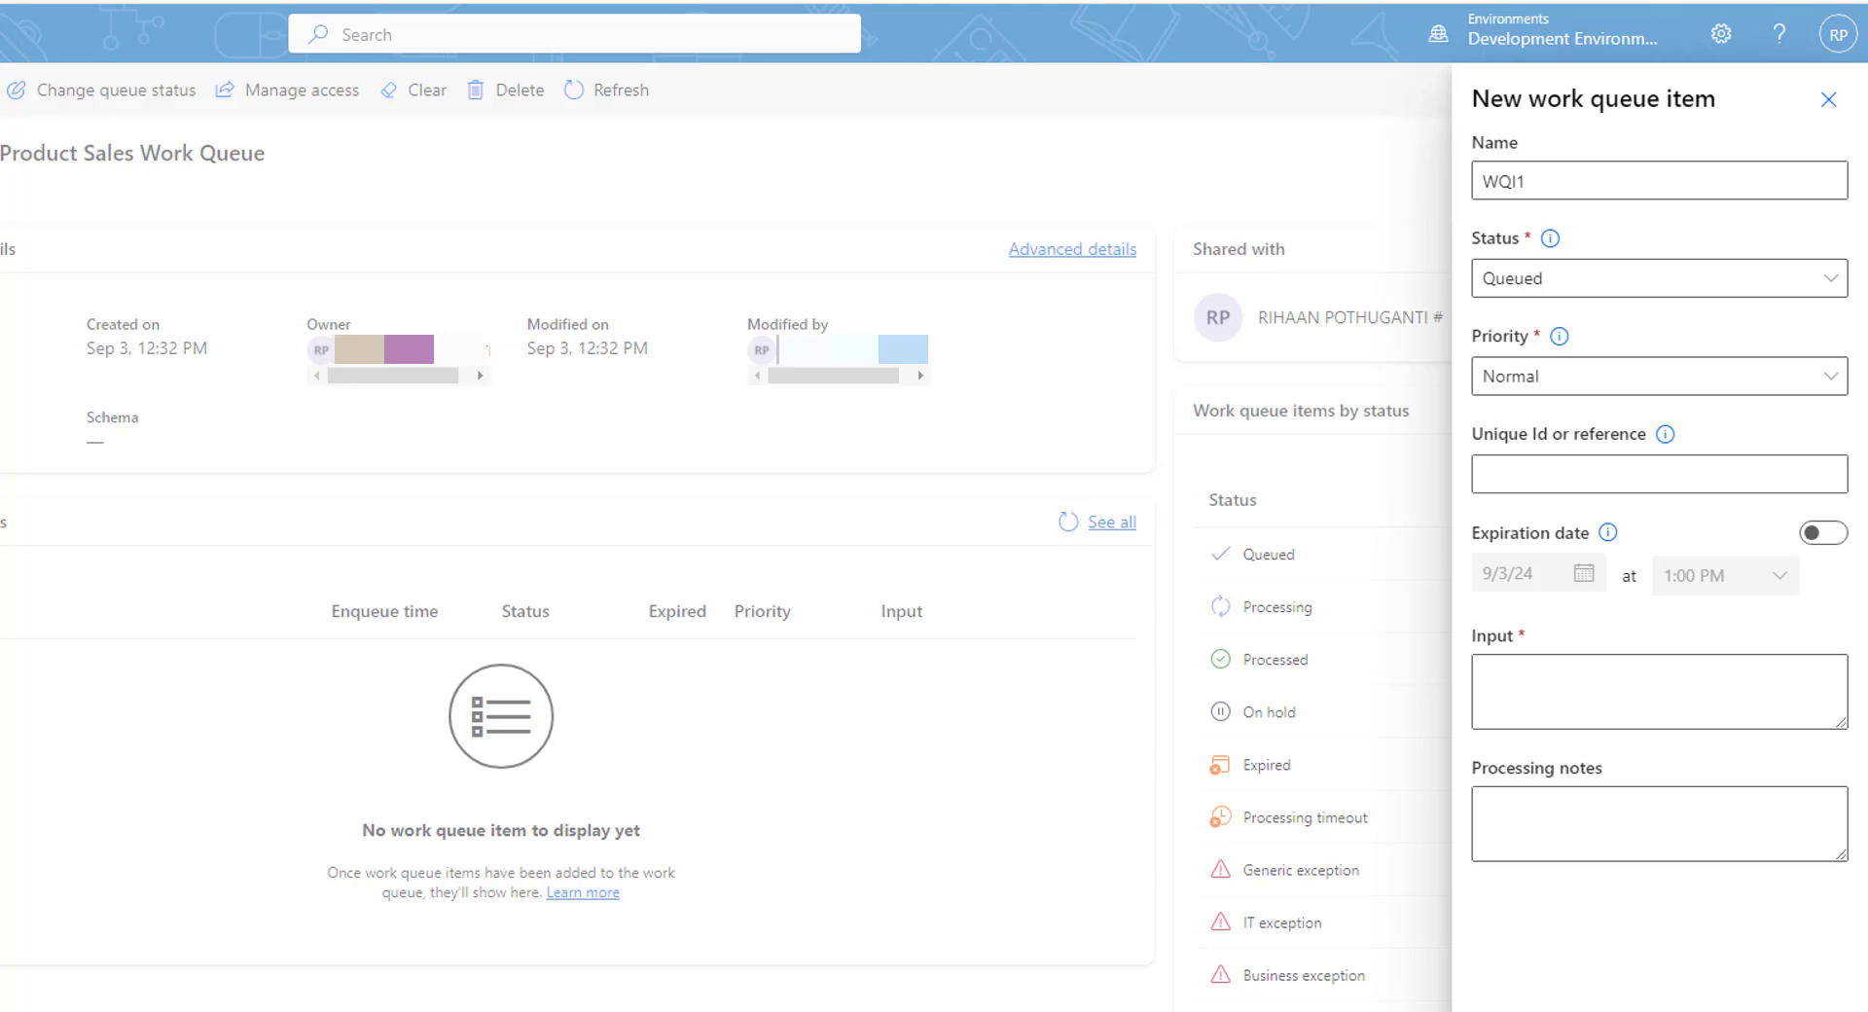
left_click(1525, 698)
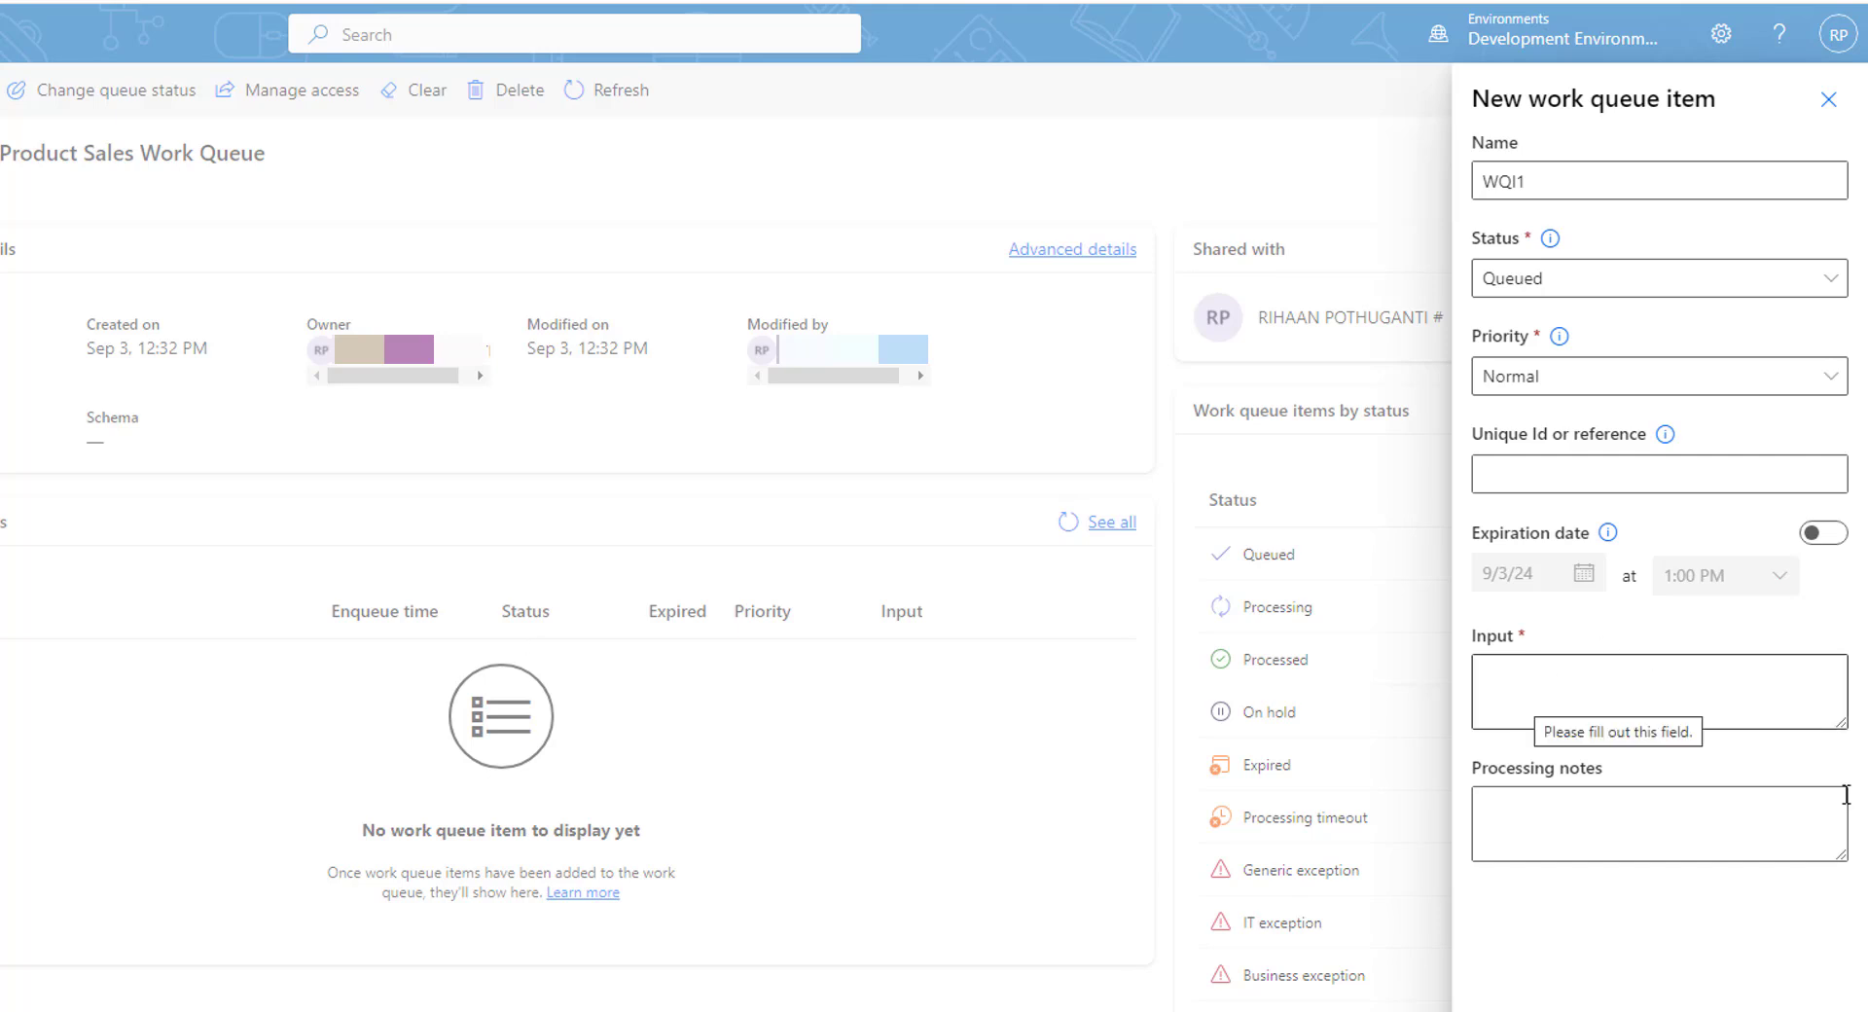
Paste the product JSON (PR001, Laptop, 100000) into Input, putting ProductPrice on its own line.
left_click(1564, 701)
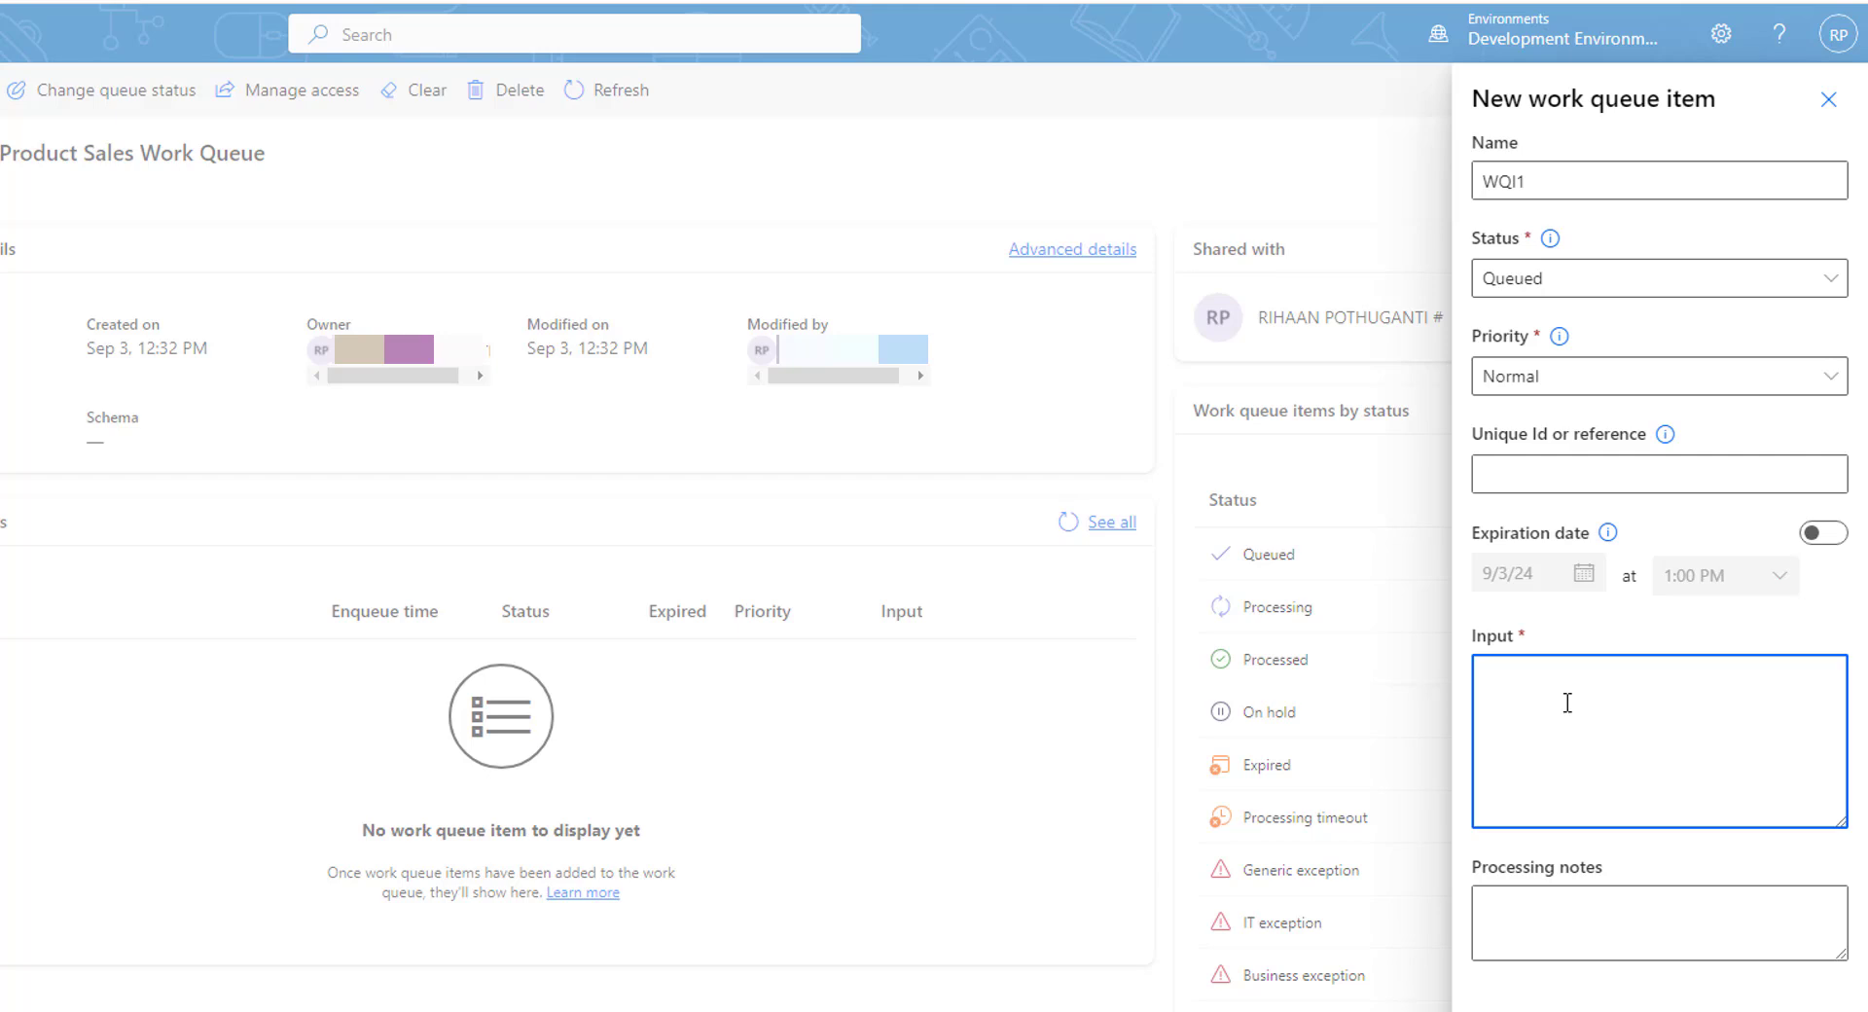
type("{ \"ProductId\":\"PR001\", \"ProductName\":\"Laptop\",\"ProductPrice\":\"100000\", }")
left_click_drag(1483, 696, 1567, 697)
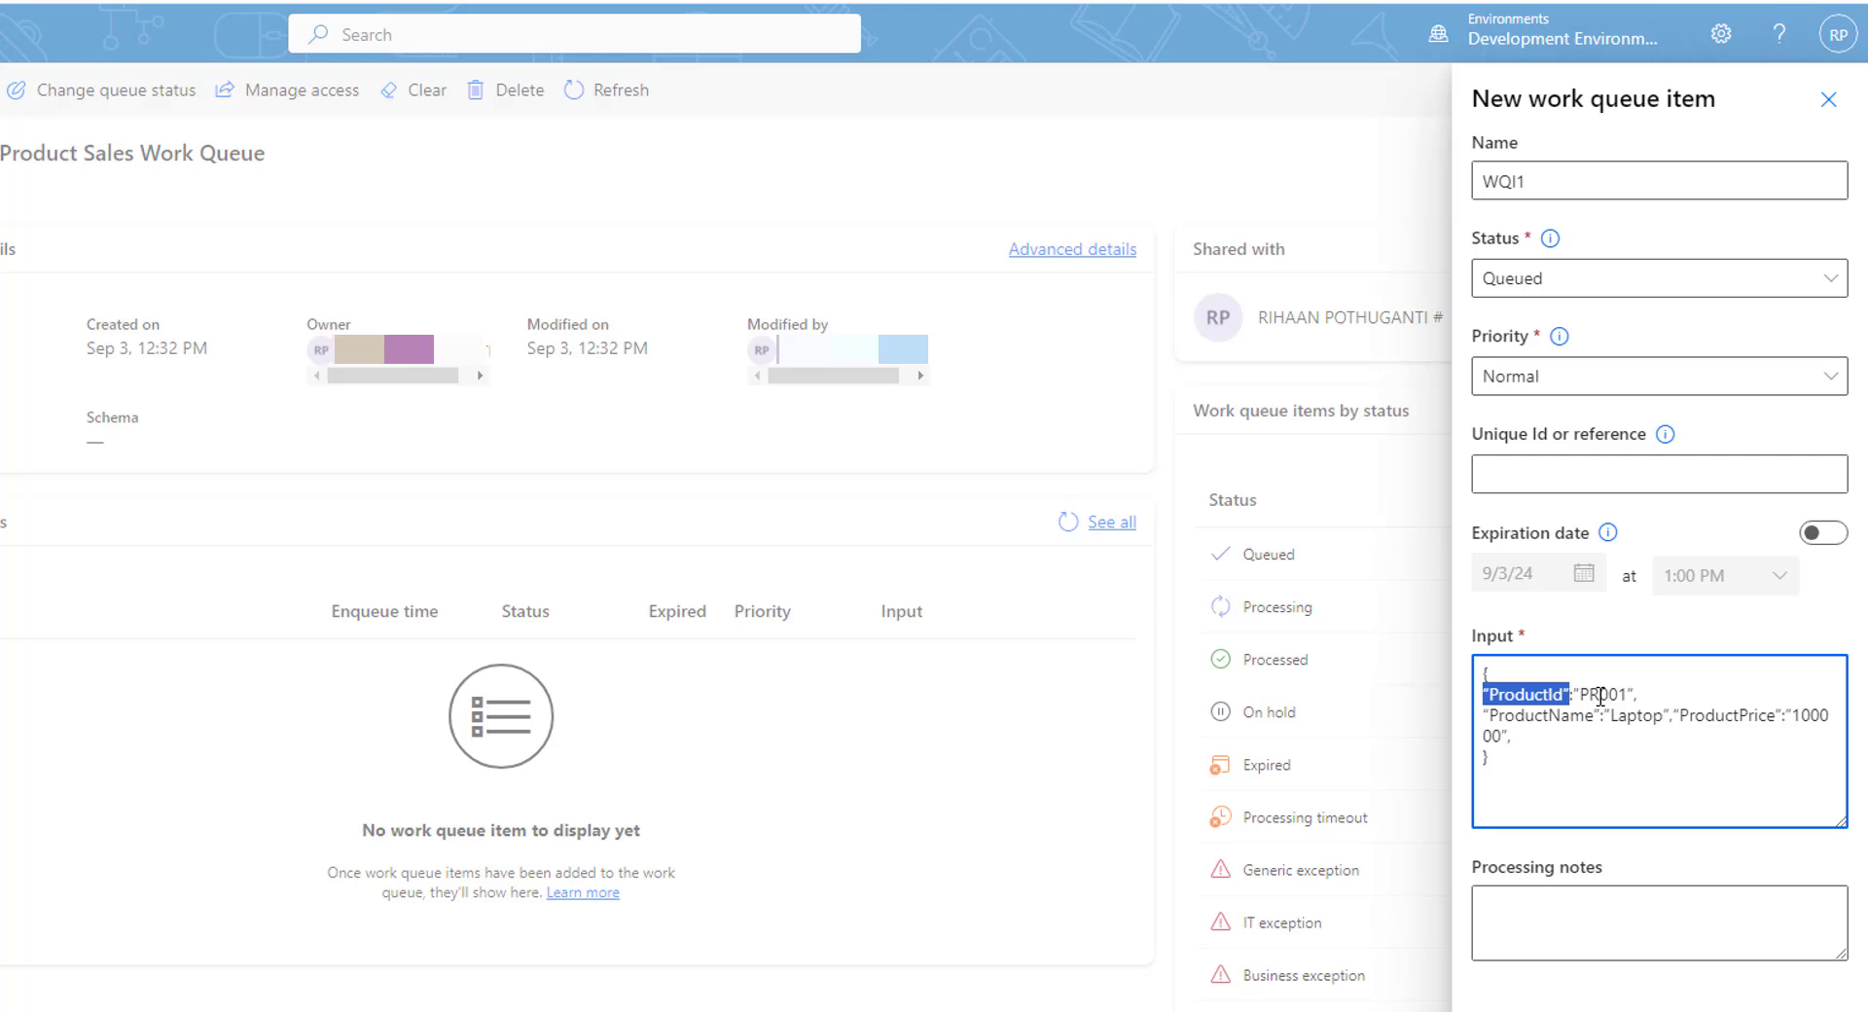
double_click(1600, 697)
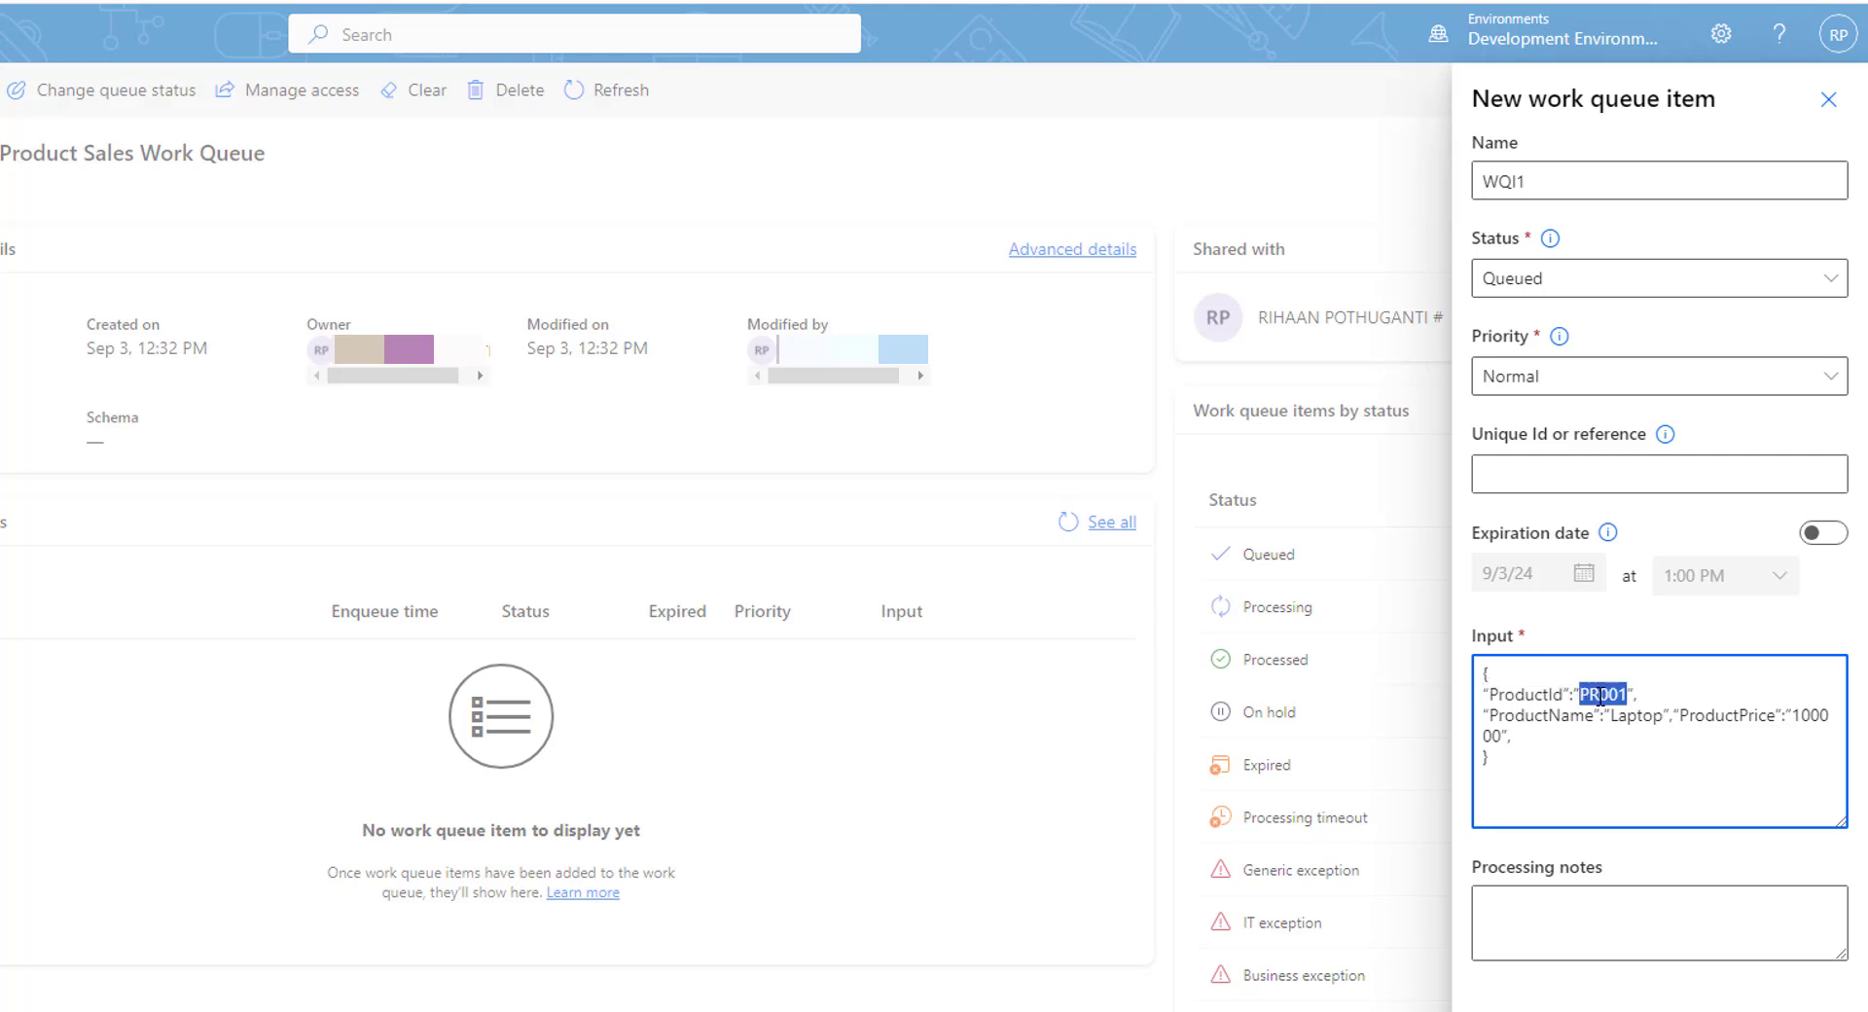
double_click(1533, 717)
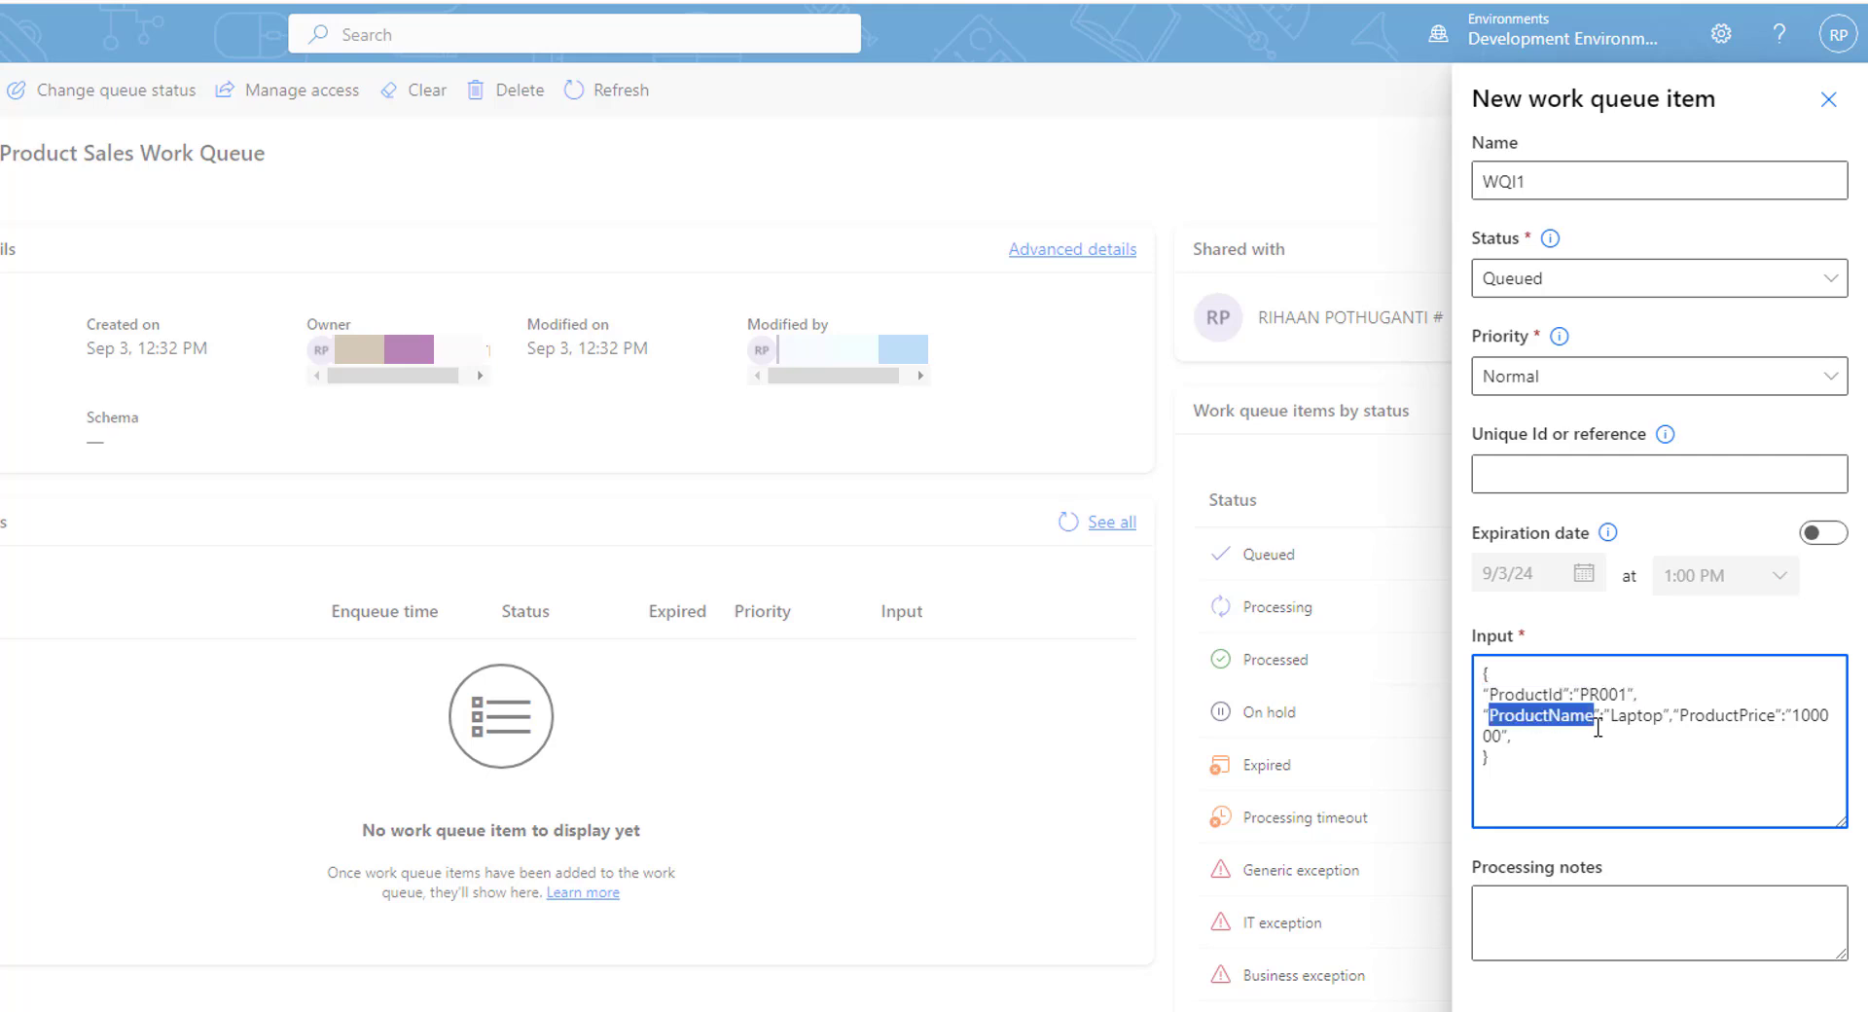
left_click(1668, 720)
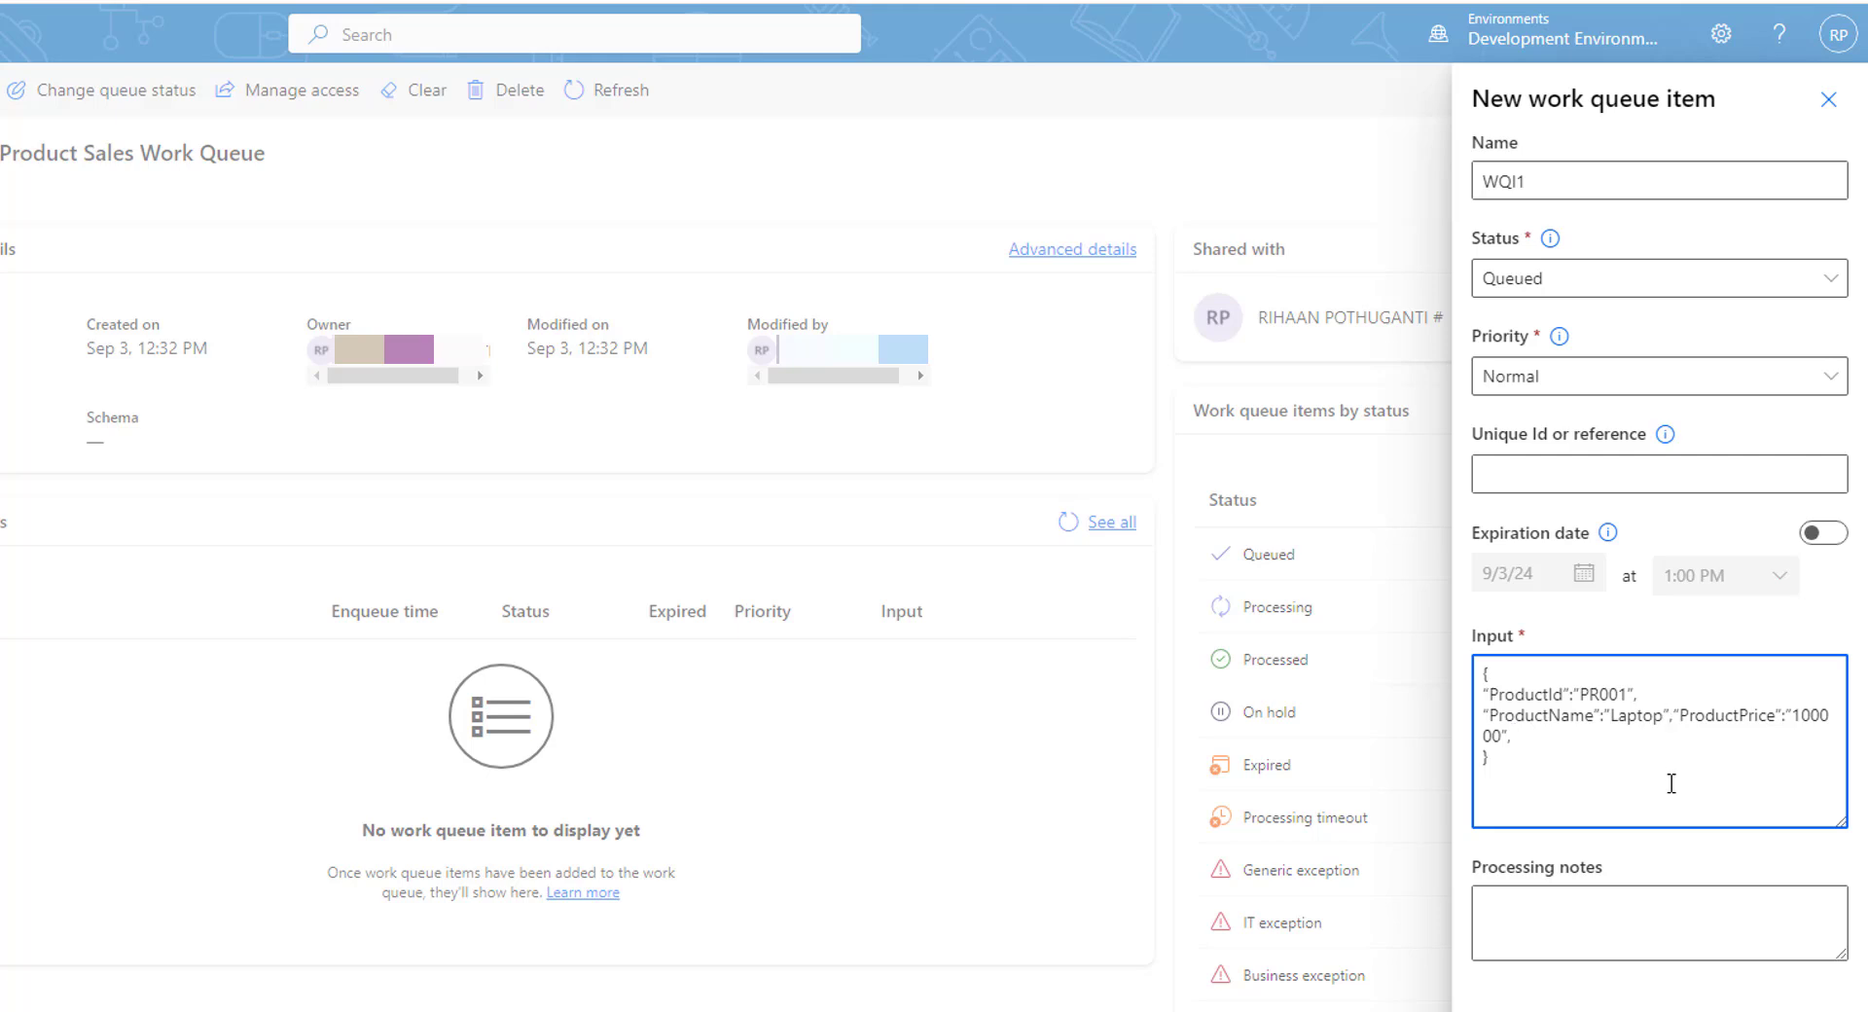
key("Return")
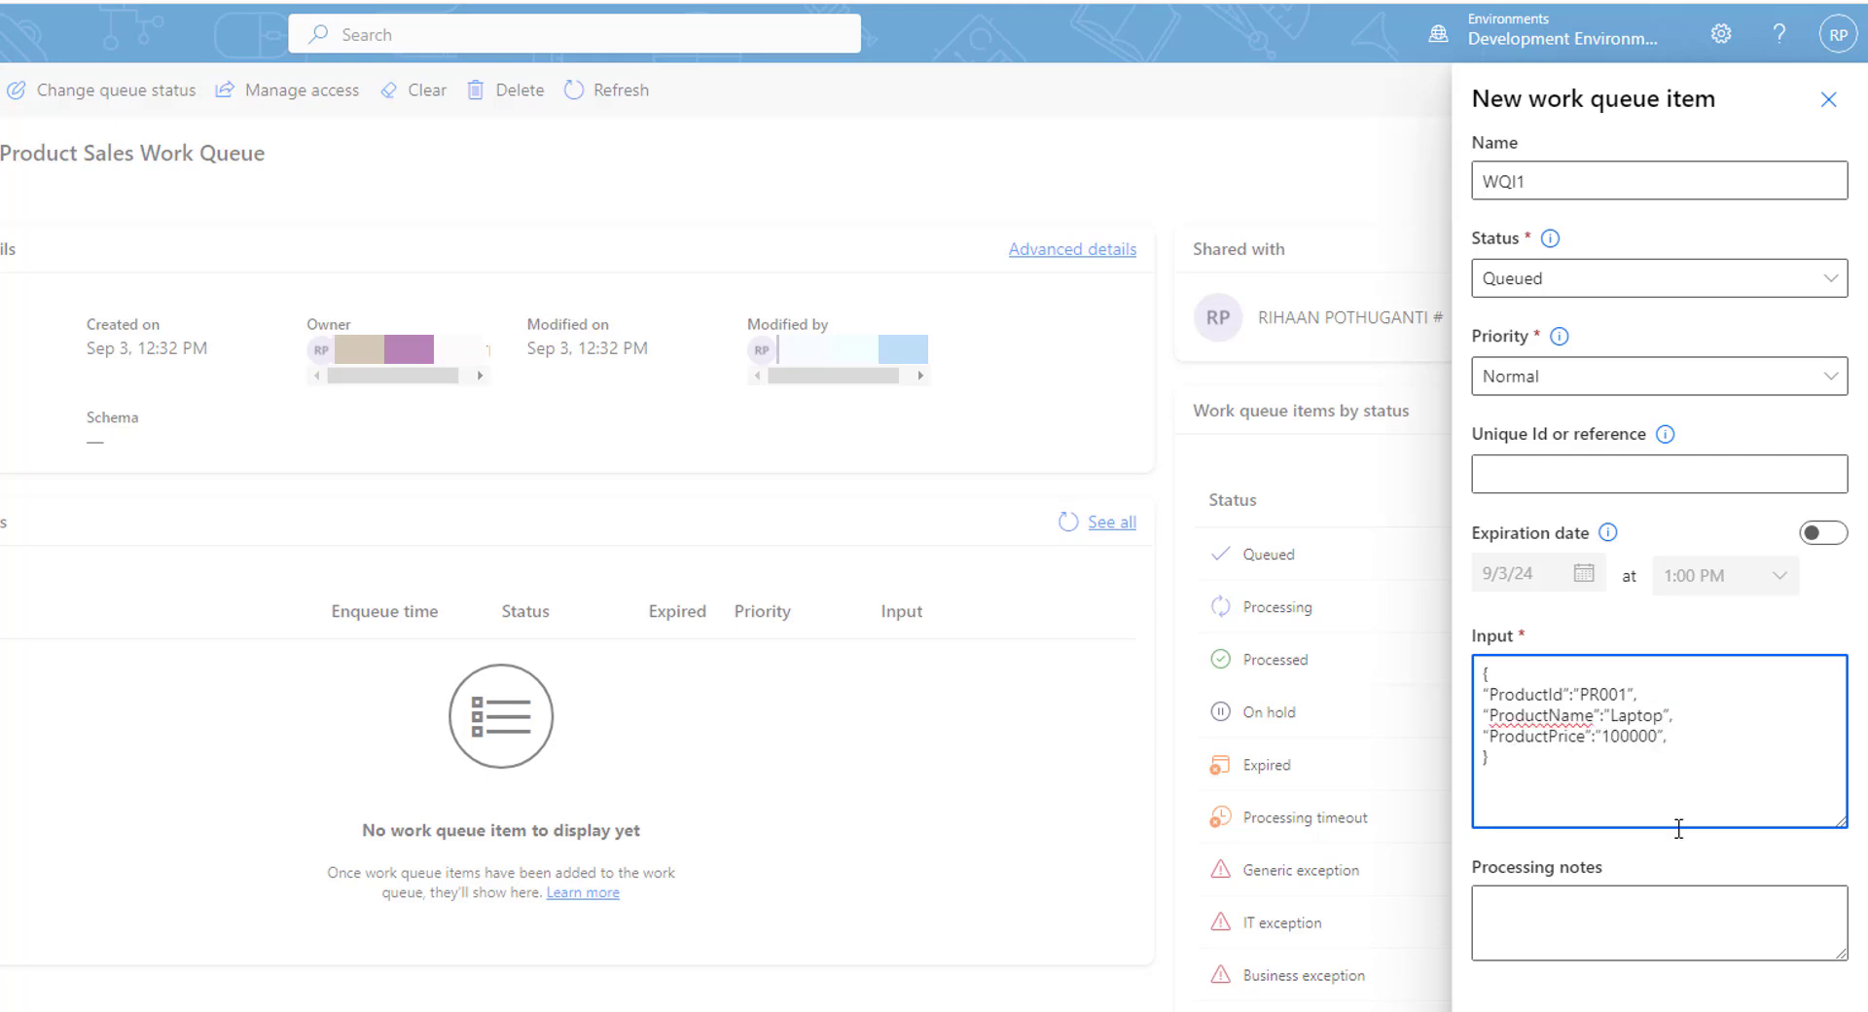
double_click(1633, 737)
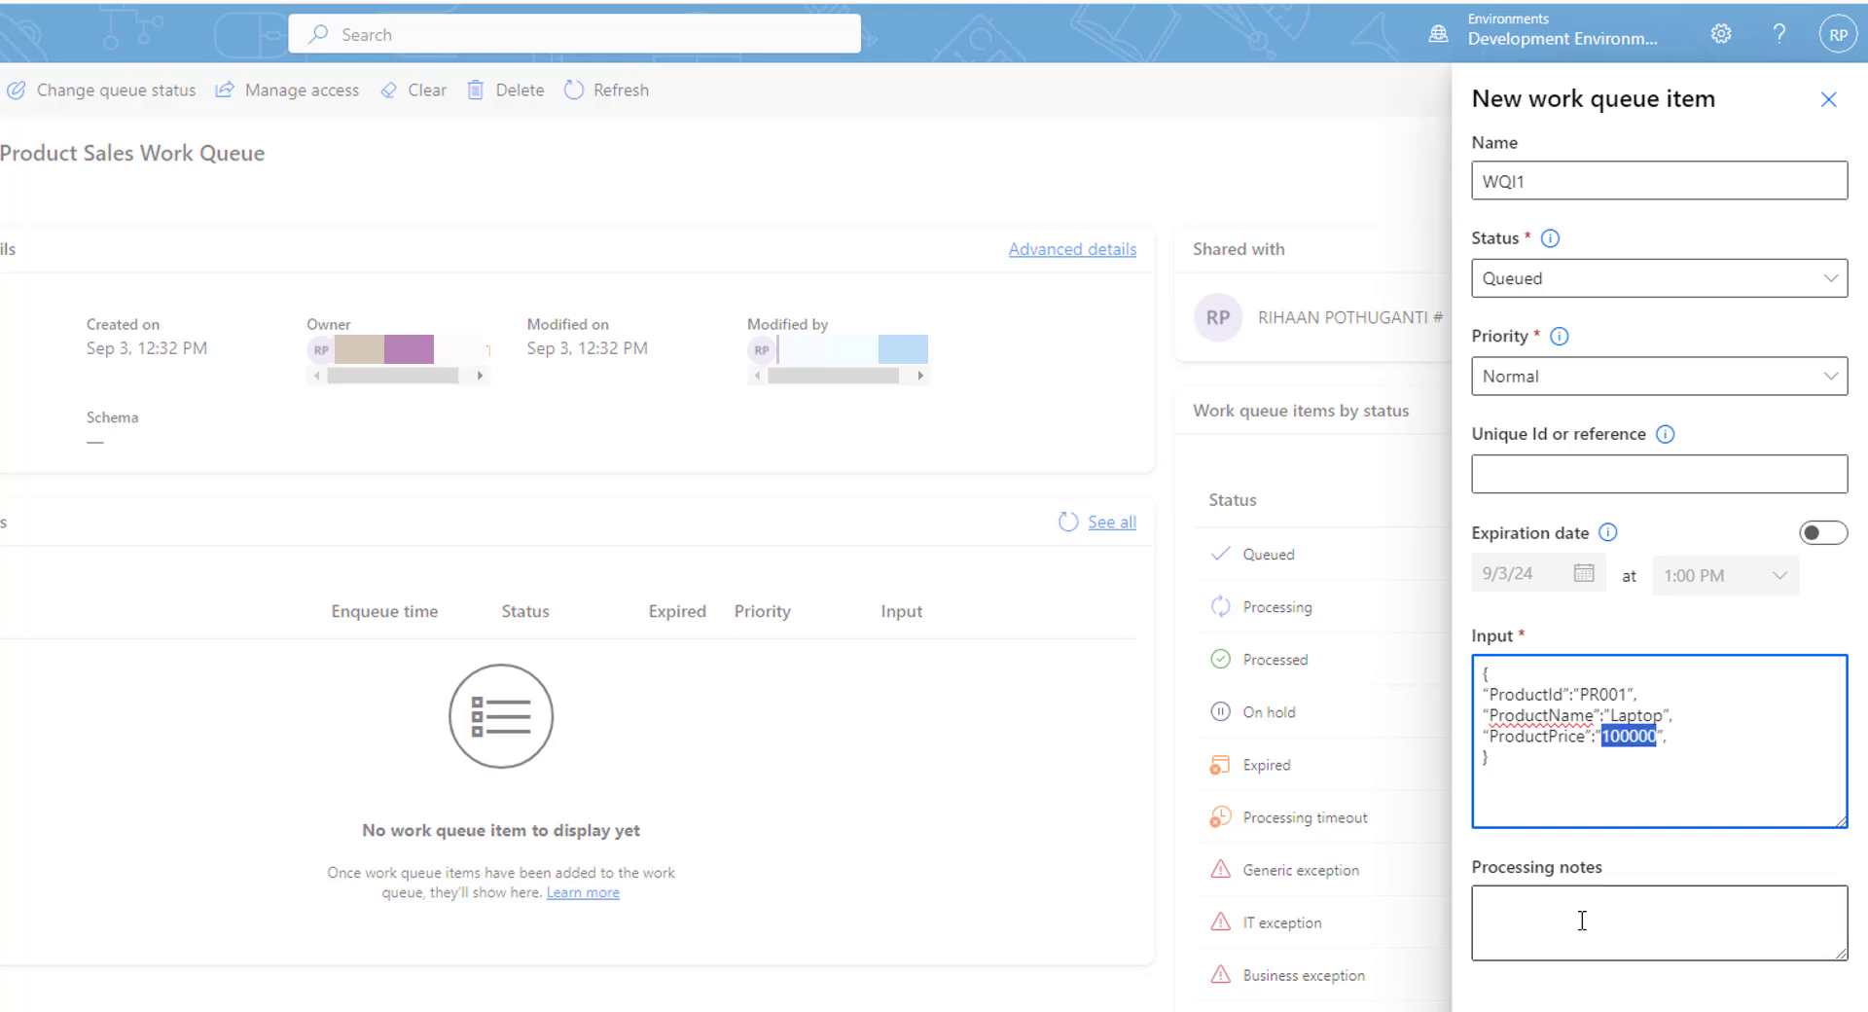
Create the work queue item WQI1.
scroll(1580, 909, "down", 2)
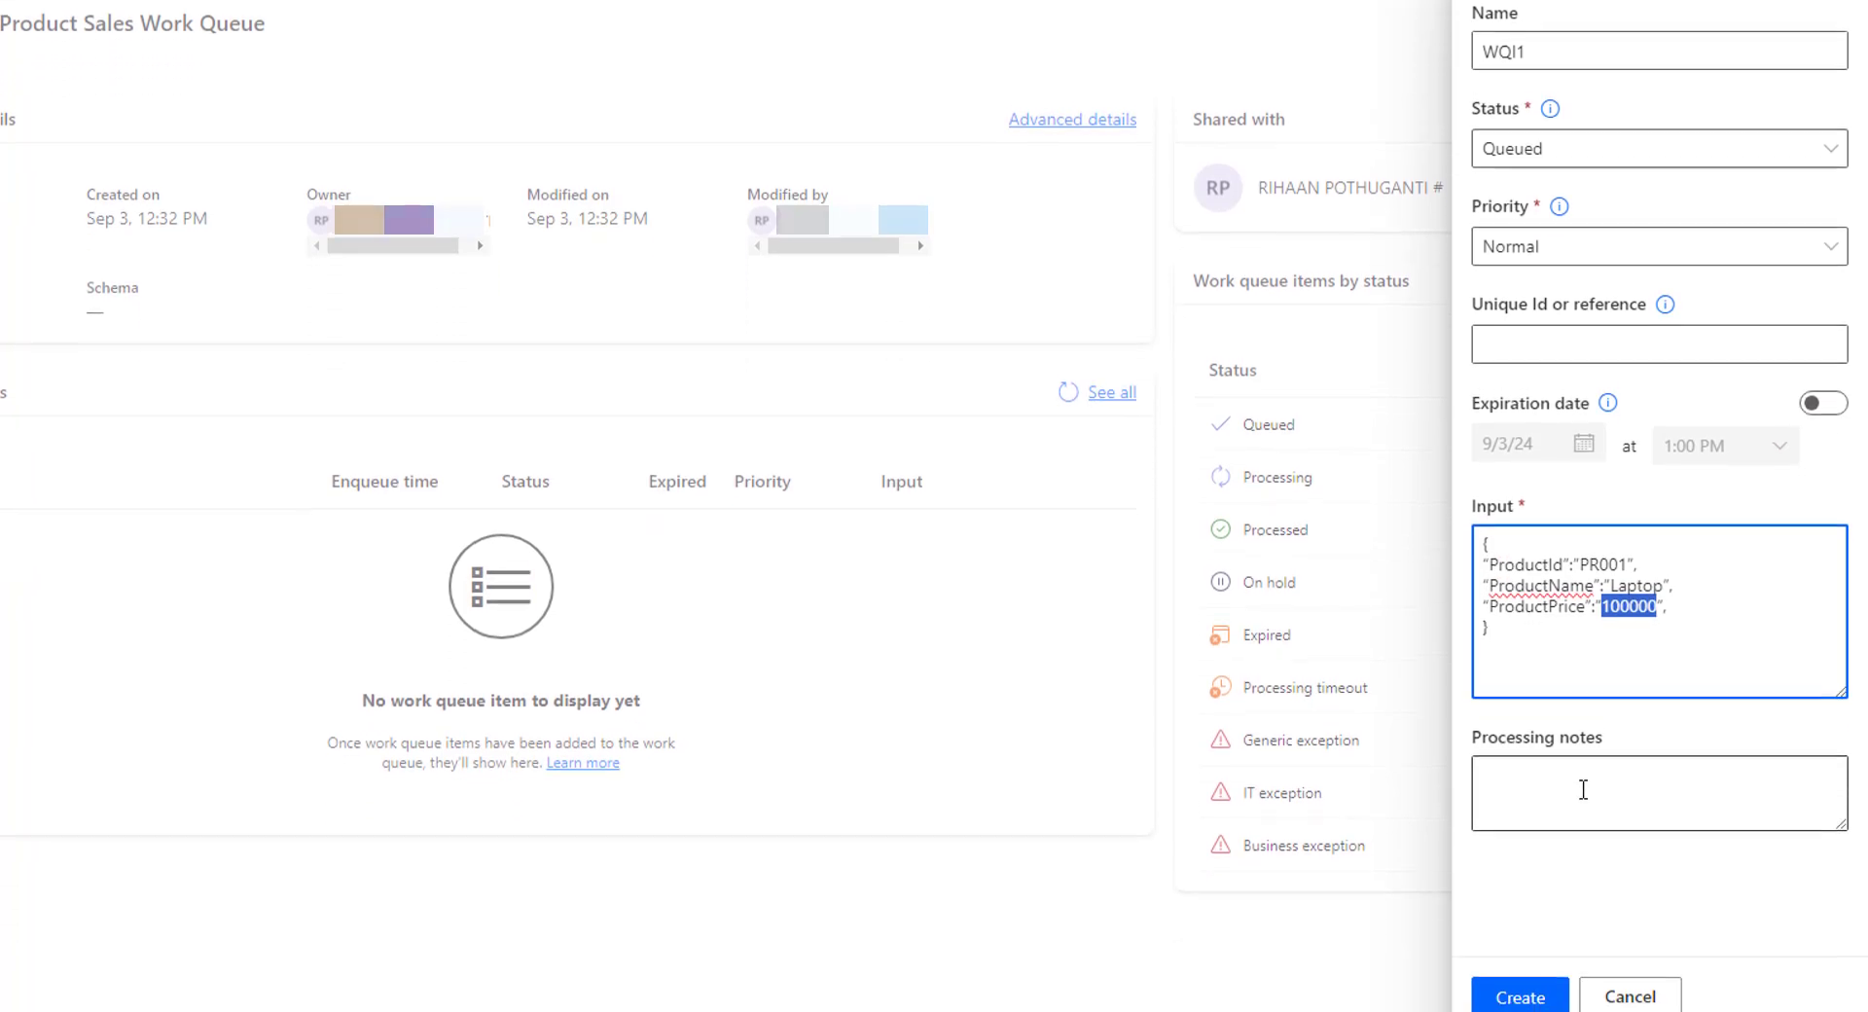
left_click(1635, 781)
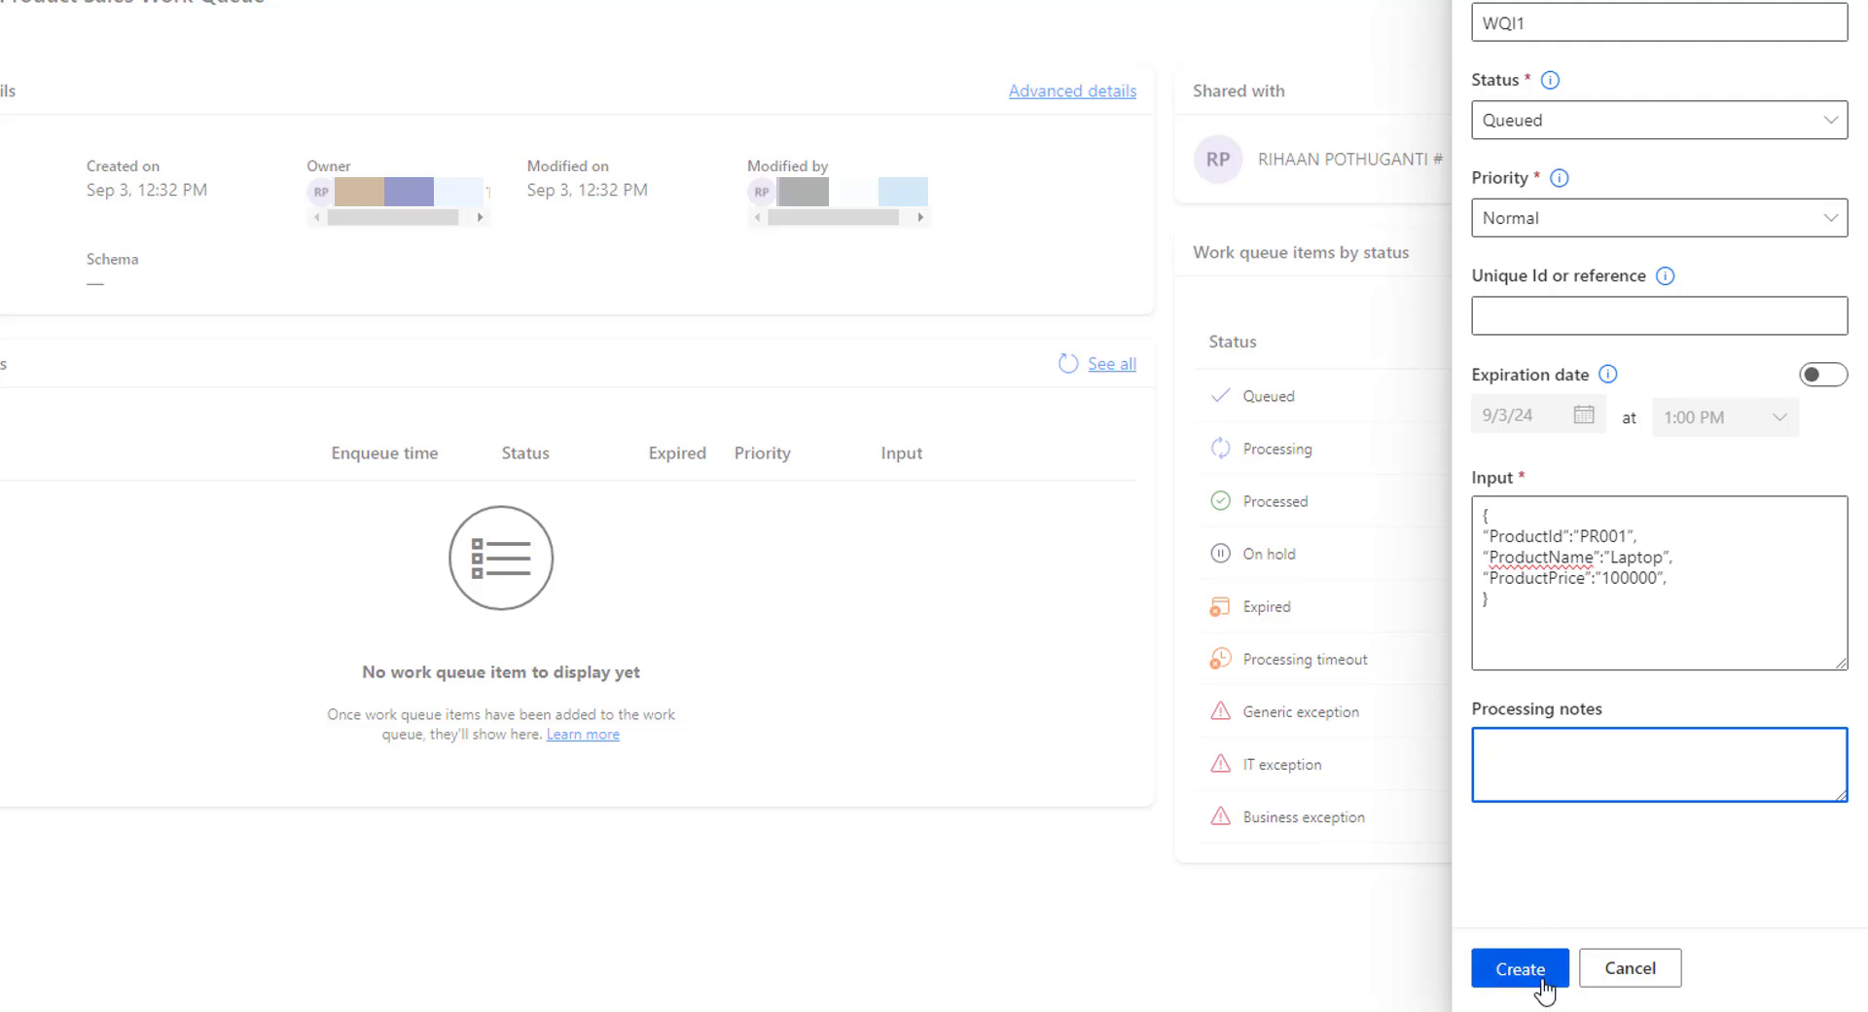
left_click(1543, 988)
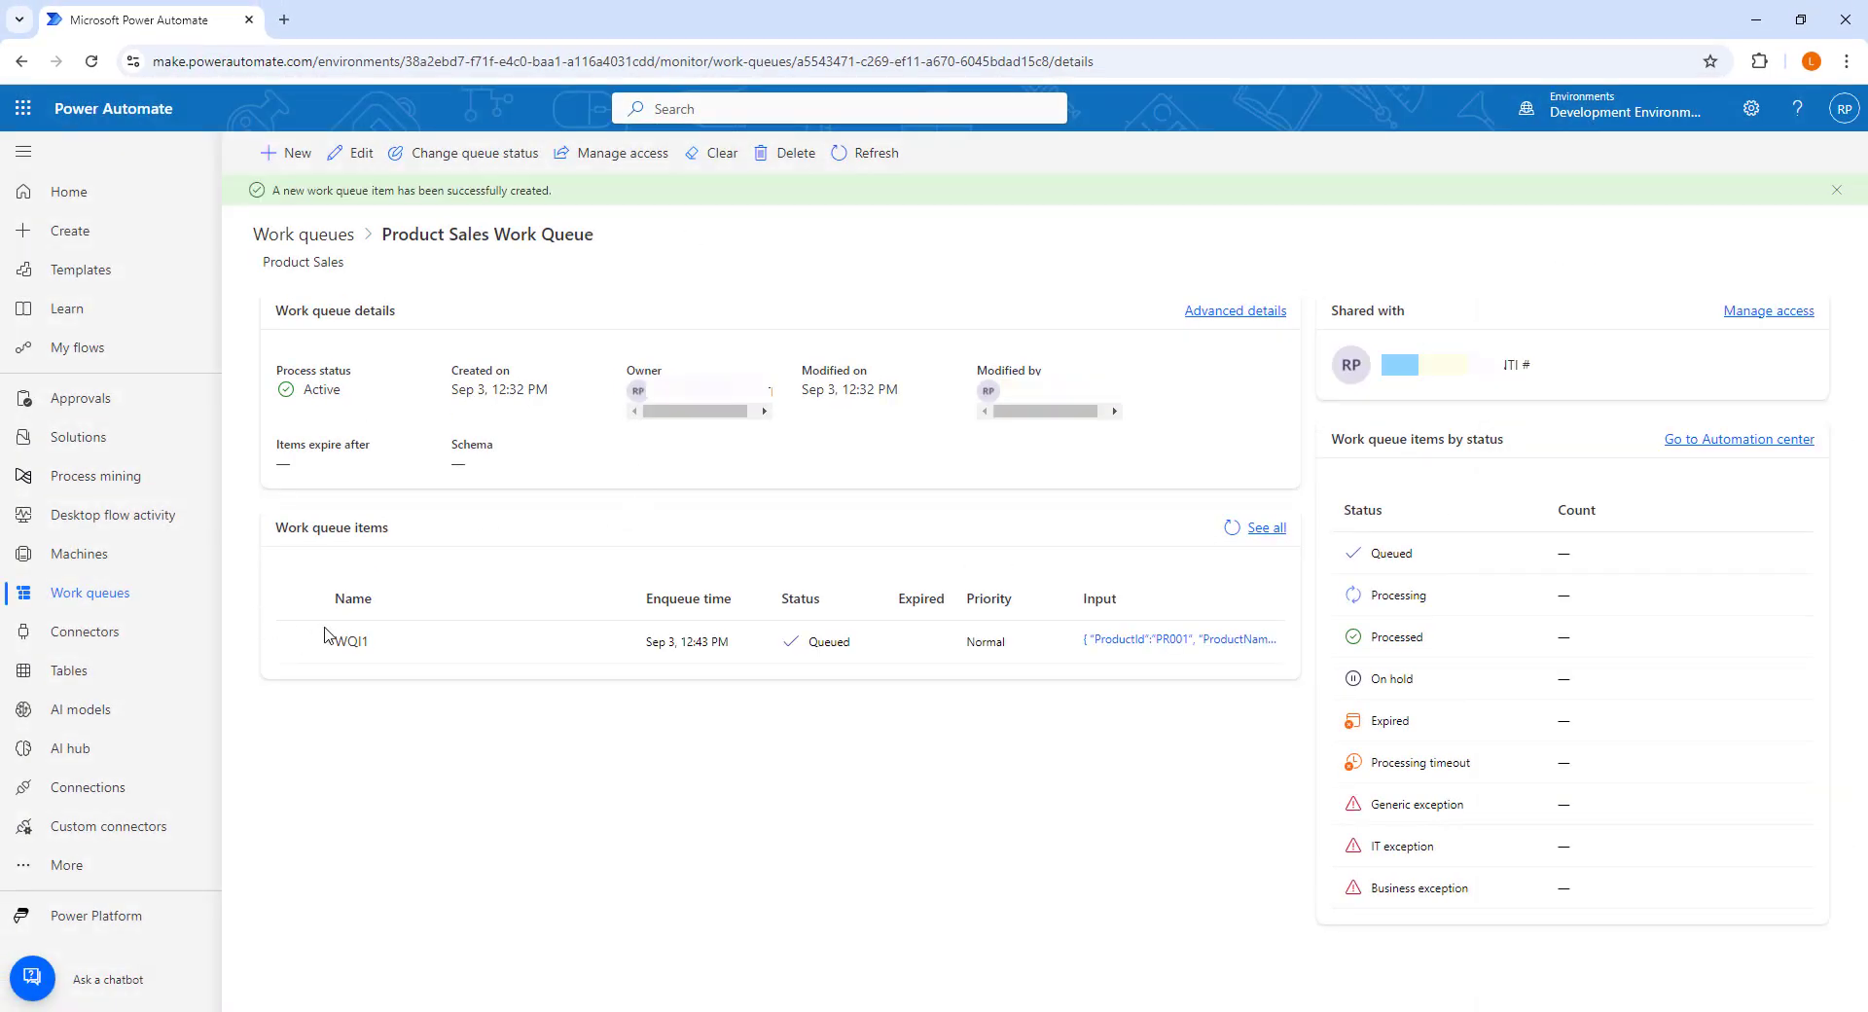